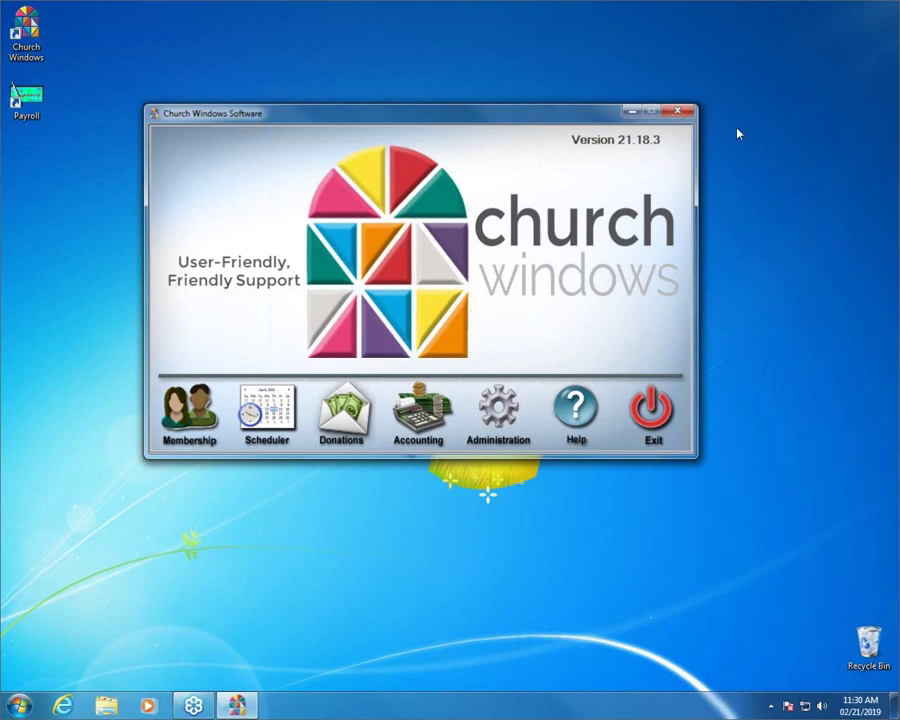
# Open the Donations Log Report setup from the Donations module's donation reports
pyautogui.click(342, 428)
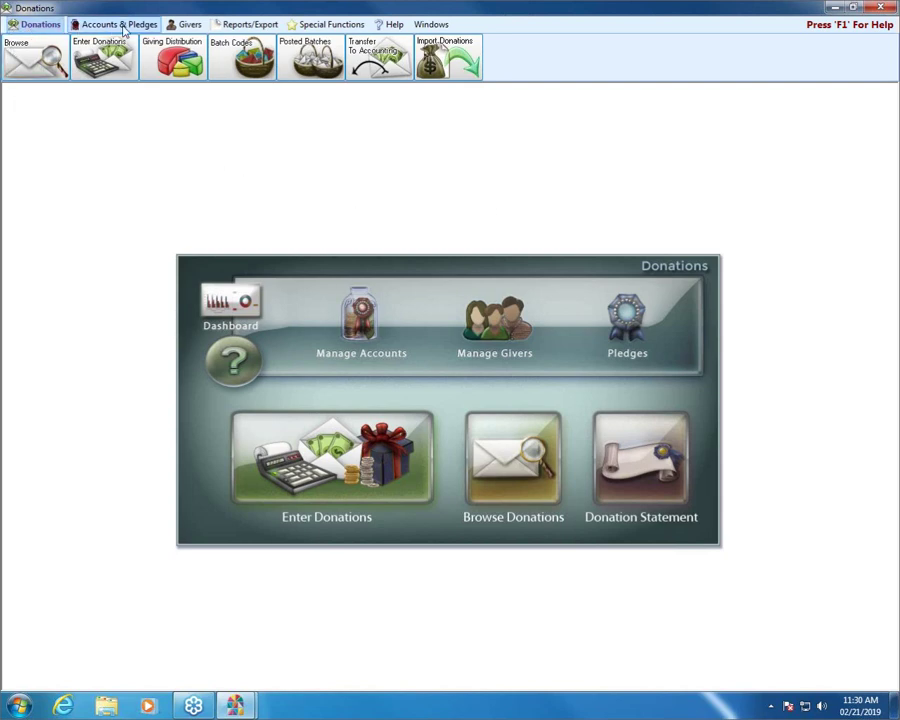
pyautogui.click(251, 31)
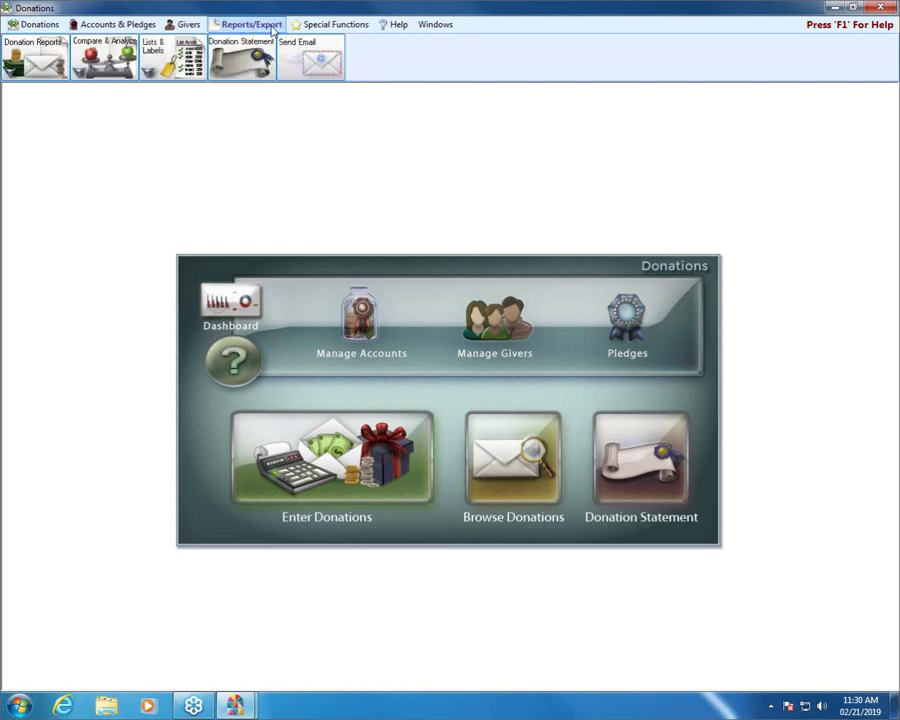
pyautogui.click(35, 62)
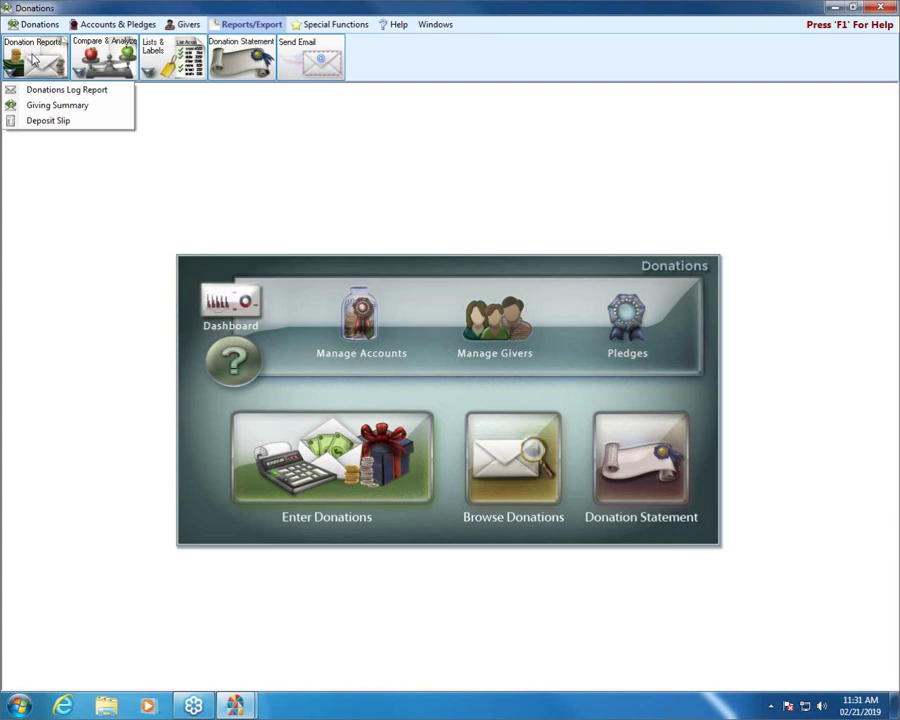
pyautogui.click(73, 92)
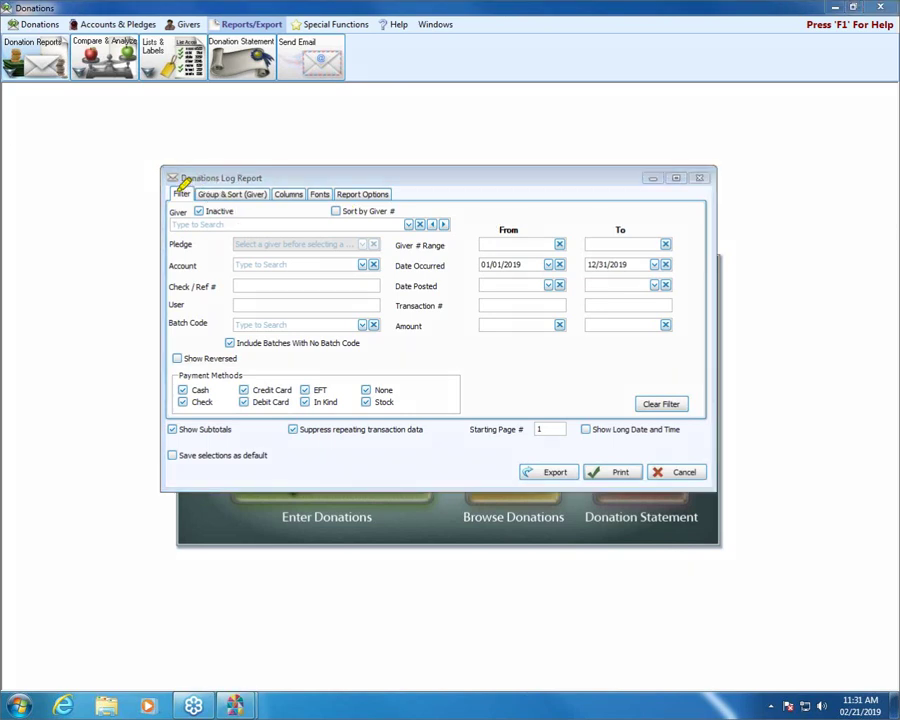
pyautogui.moveTo(175, 193); pyautogui.dragTo(389, 190)
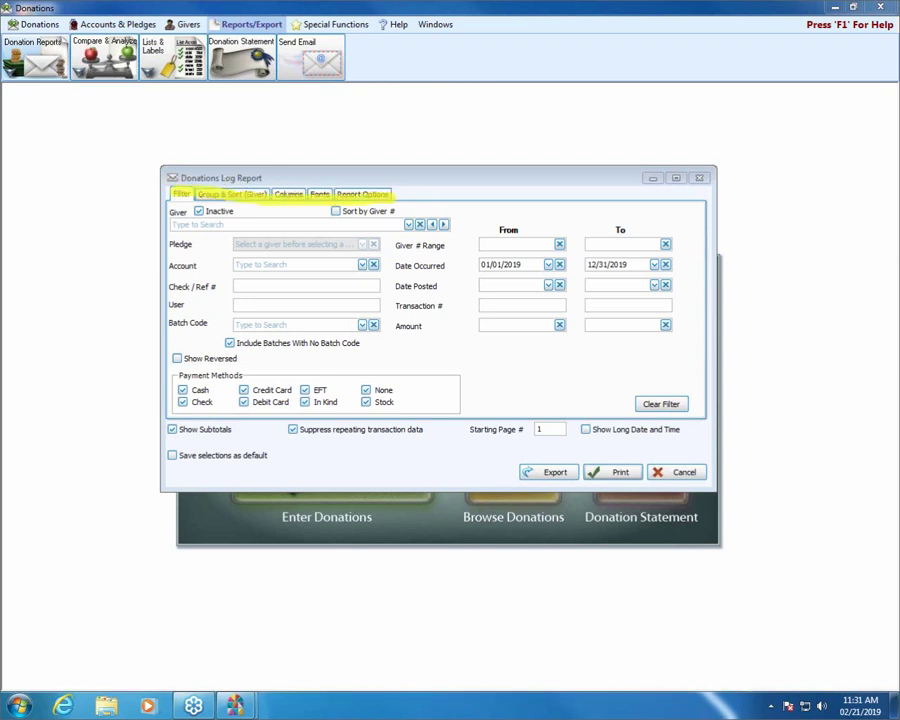
pyautogui.press('Escape')
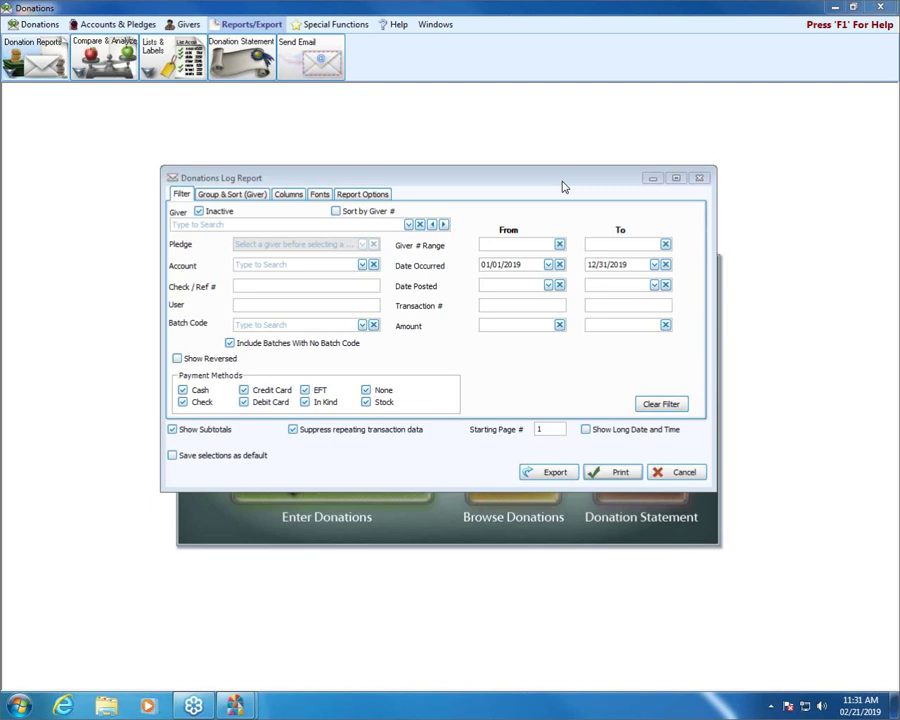
# Filter the report by date occurred from 01/27/2019 to 01/27/2019
pyautogui.click(181, 196)
pyautogui.moveTo(415, 263)
pyautogui.mouseDown()
pyautogui.moveTo(448, 259)
pyautogui.moveTo(402, 266)
pyautogui.mouseUp()
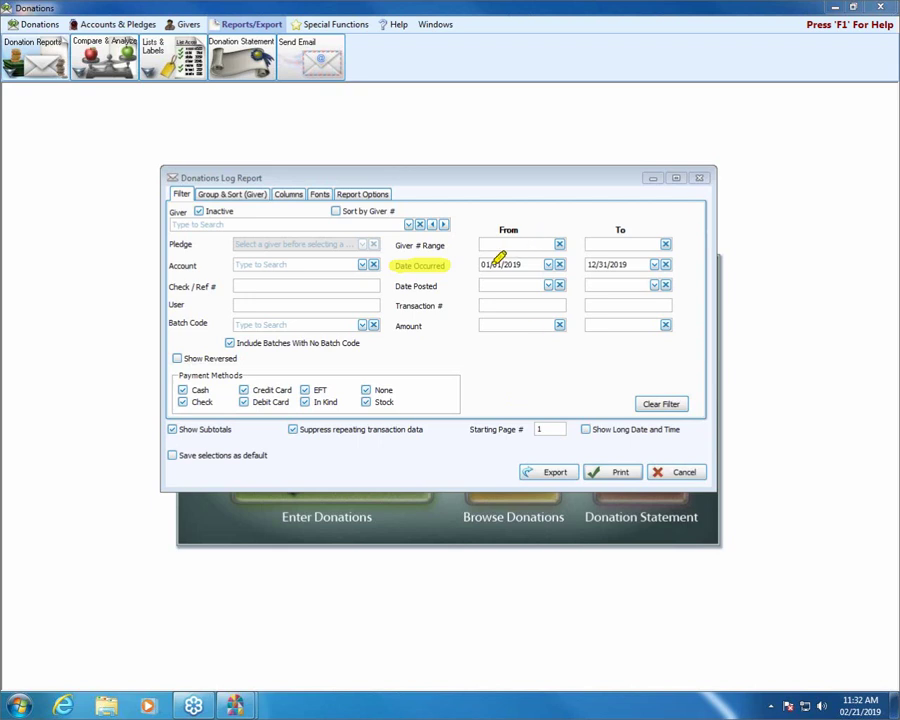
pyautogui.moveTo(486, 262); pyautogui.dragTo(522, 262)
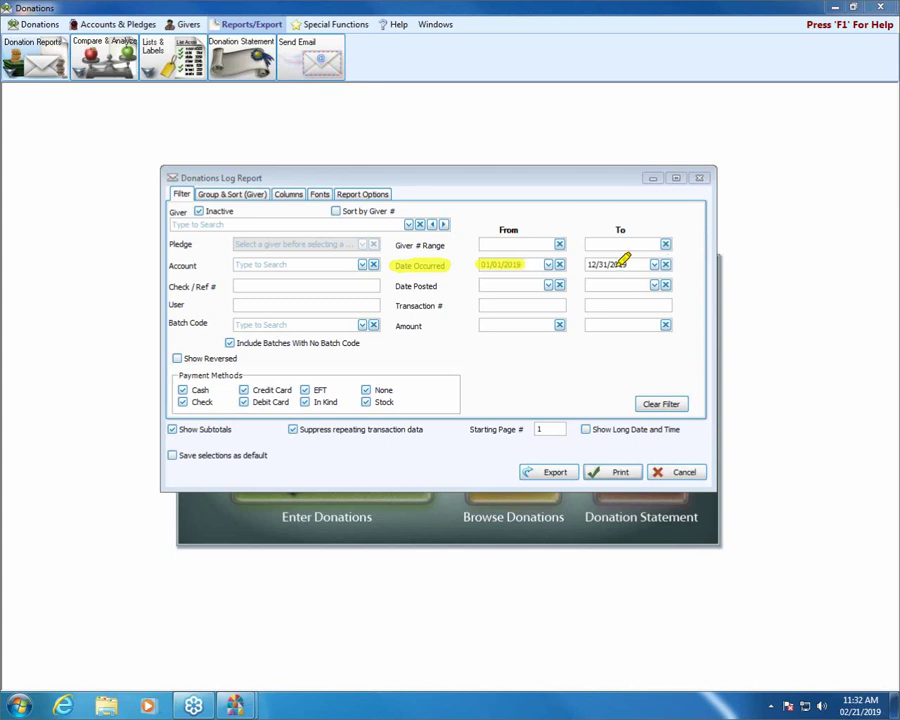
pyautogui.moveTo(590, 263); pyautogui.dragTo(623, 263)
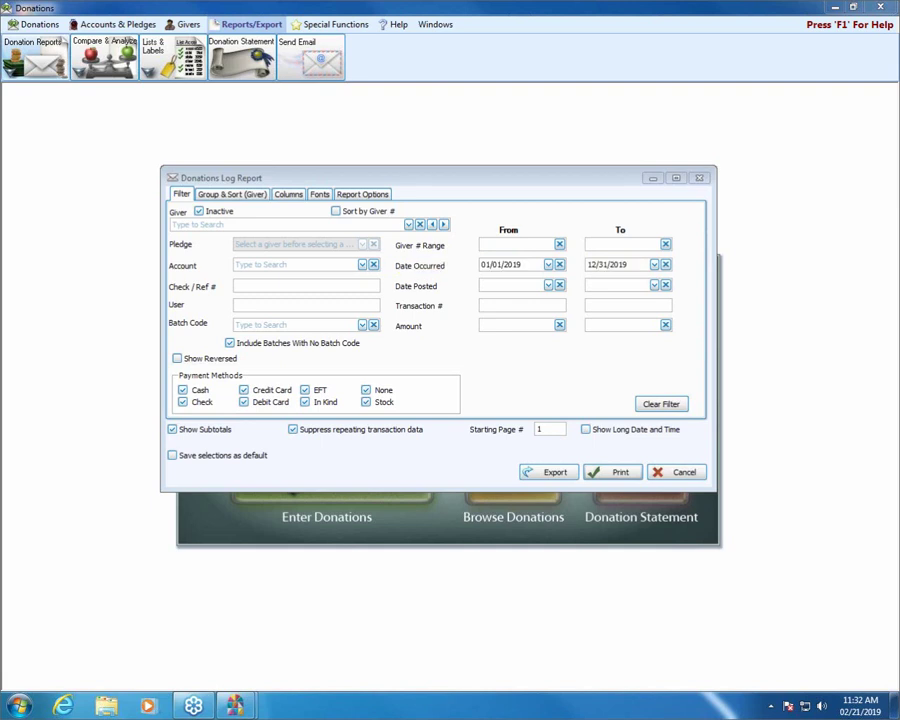
pyautogui.click(548, 264)
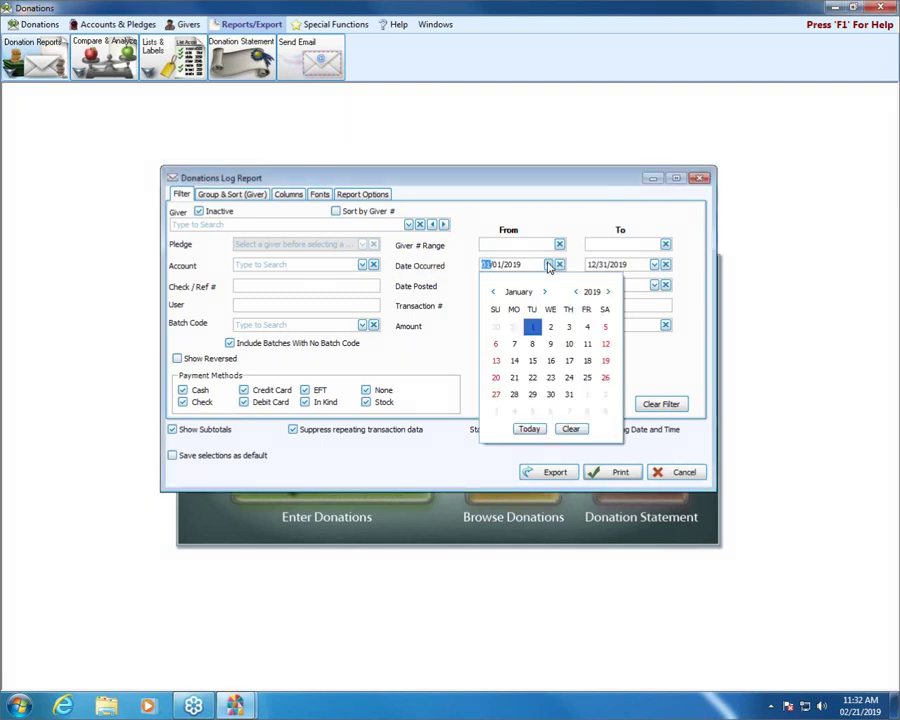
pyautogui.click(496, 395)
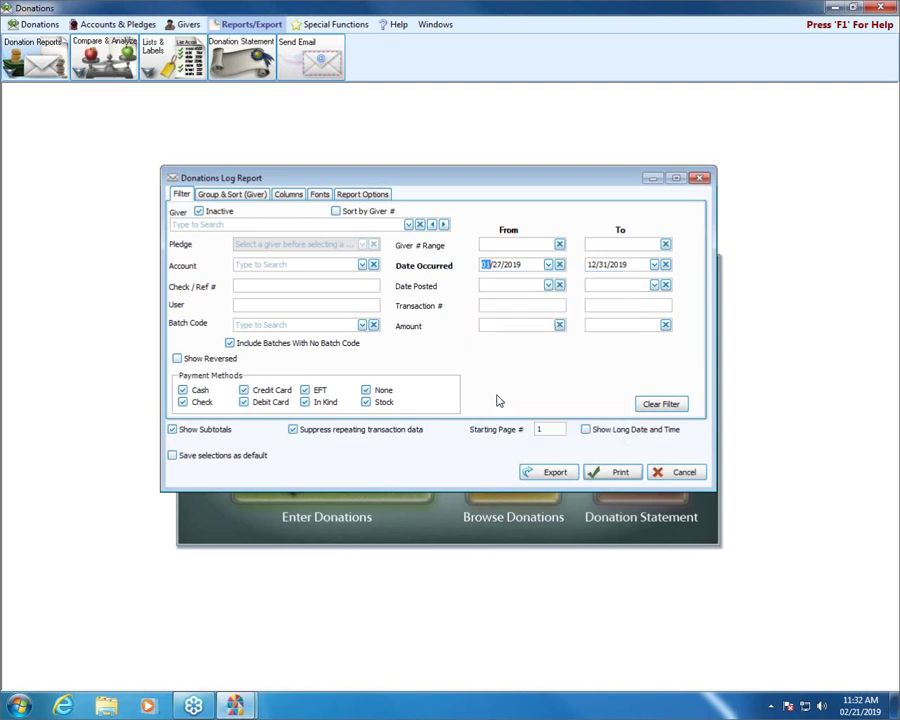
pyautogui.click(634, 264)
pyautogui.write('01/27/2019')
pyautogui.press('Tab')
# Examine the account and giver choices and the payment method, check/reference, transaction number and amount filters
pyautogui.click(362, 266)
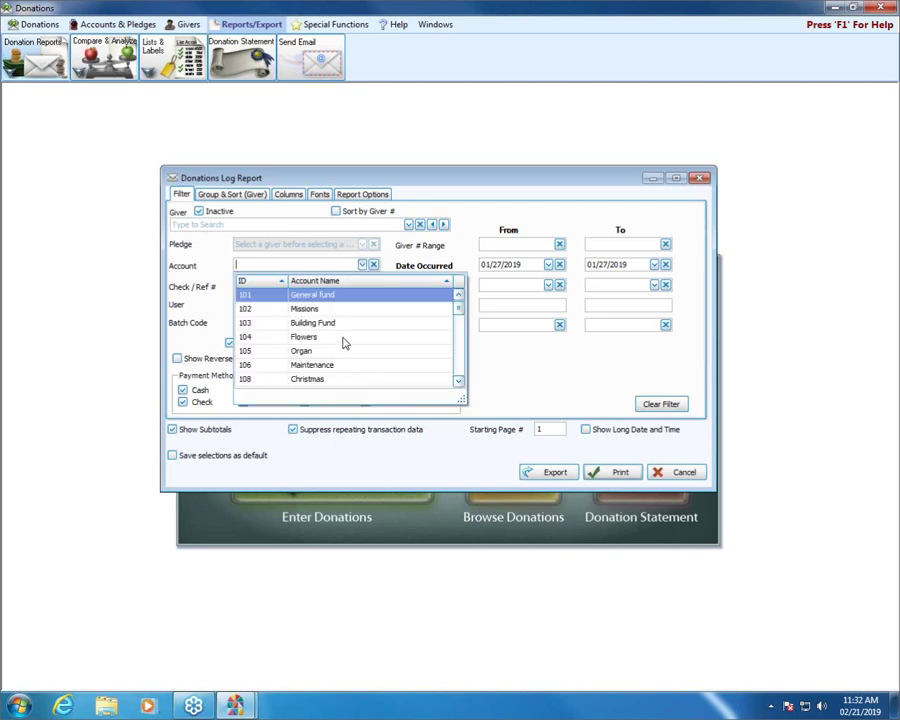
pyautogui.click(213, 262)
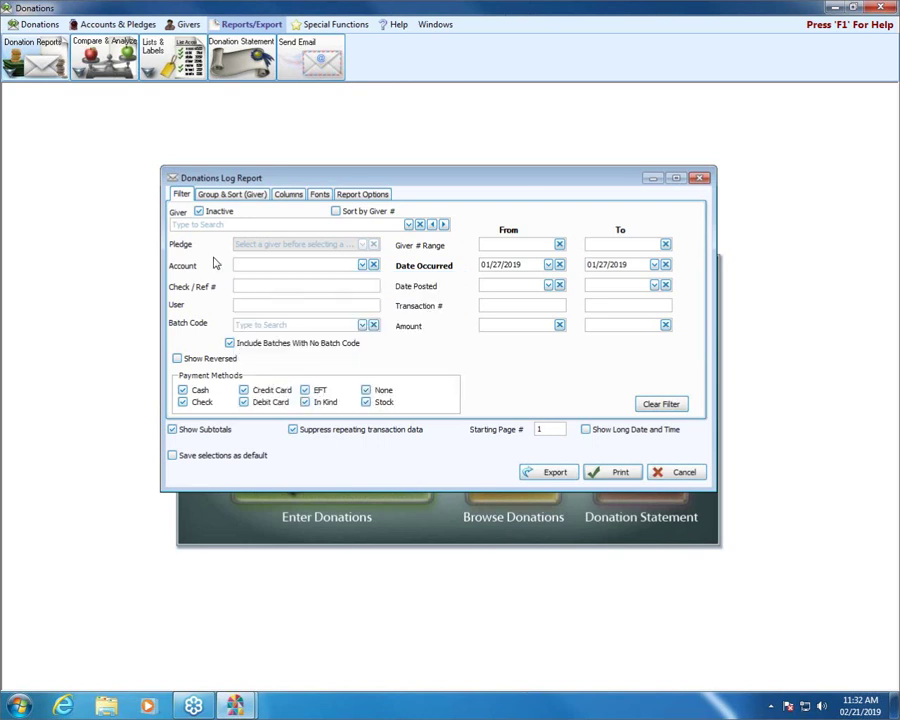
pyautogui.click(408, 224)
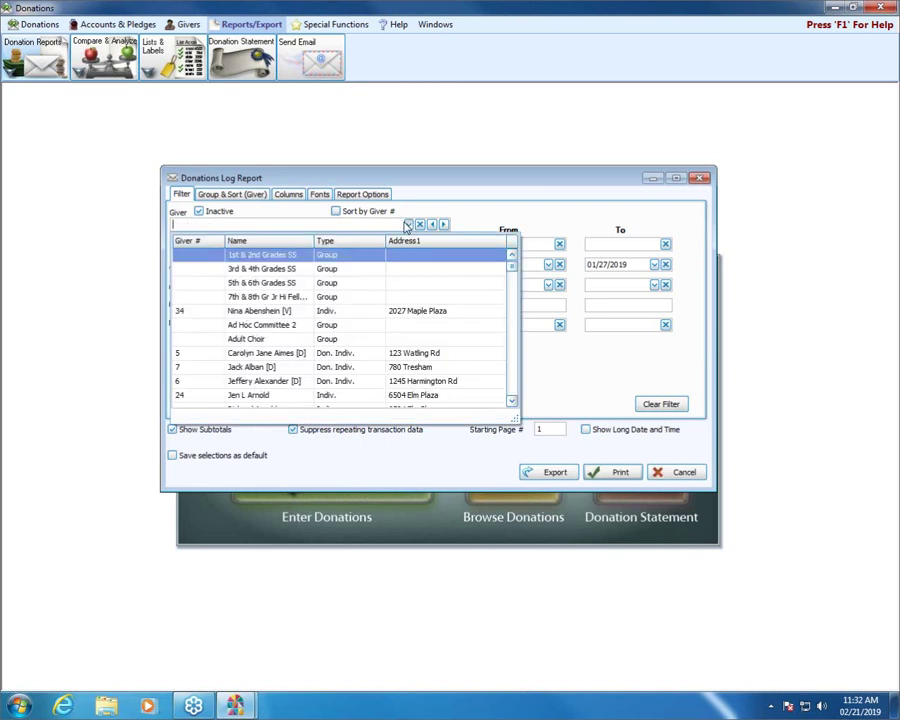
pyautogui.press('Escape')
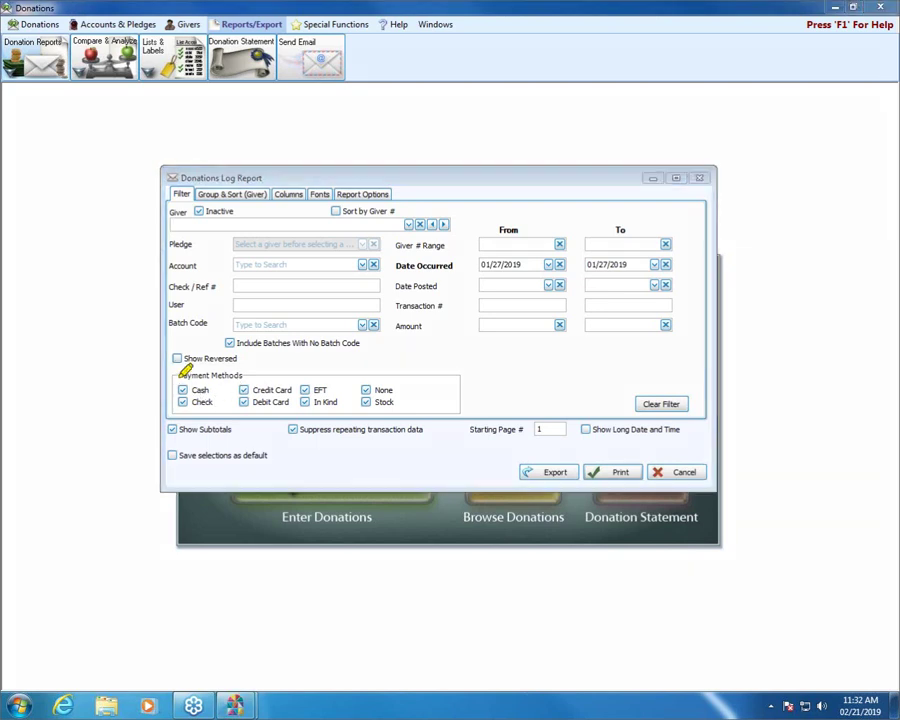
pyautogui.moveTo(176, 375); pyautogui.dragTo(243, 375)
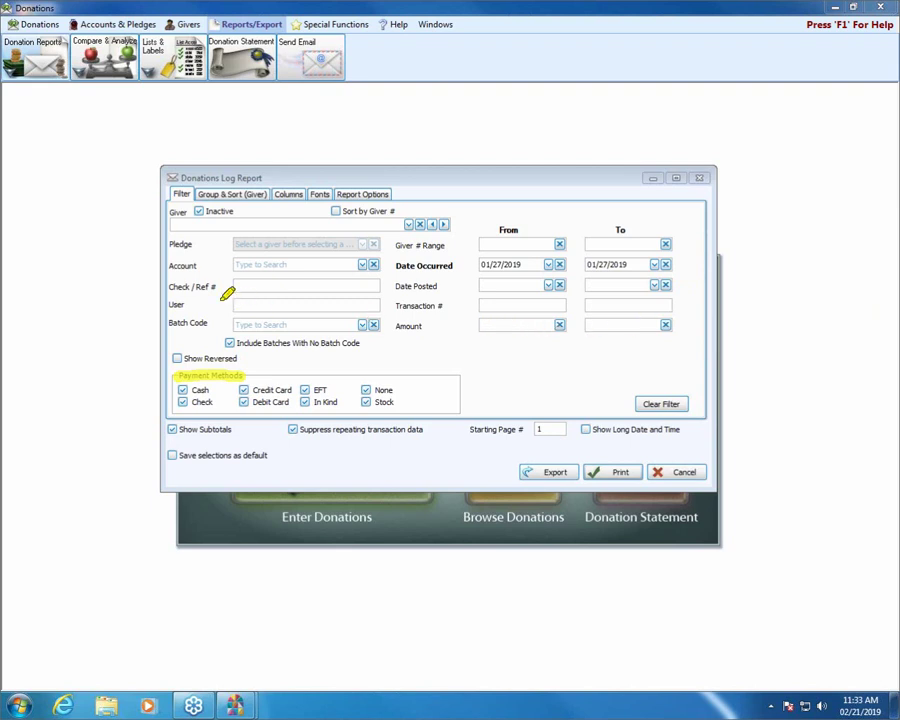
pyautogui.moveTo(170, 288); pyautogui.dragTo(218, 288)
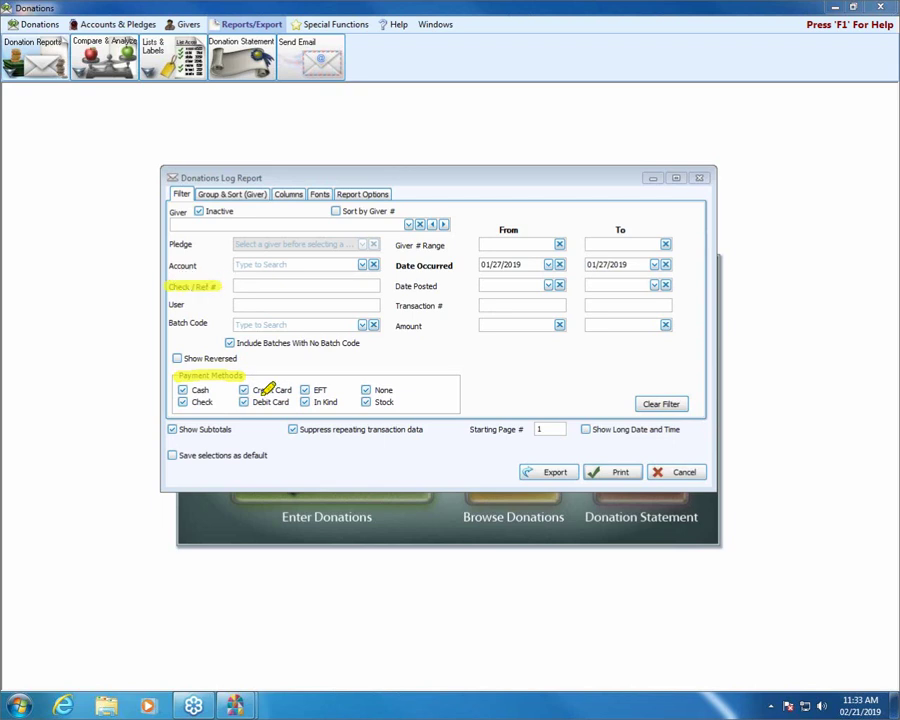
pyautogui.moveTo(396, 305); pyautogui.dragTo(439, 304)
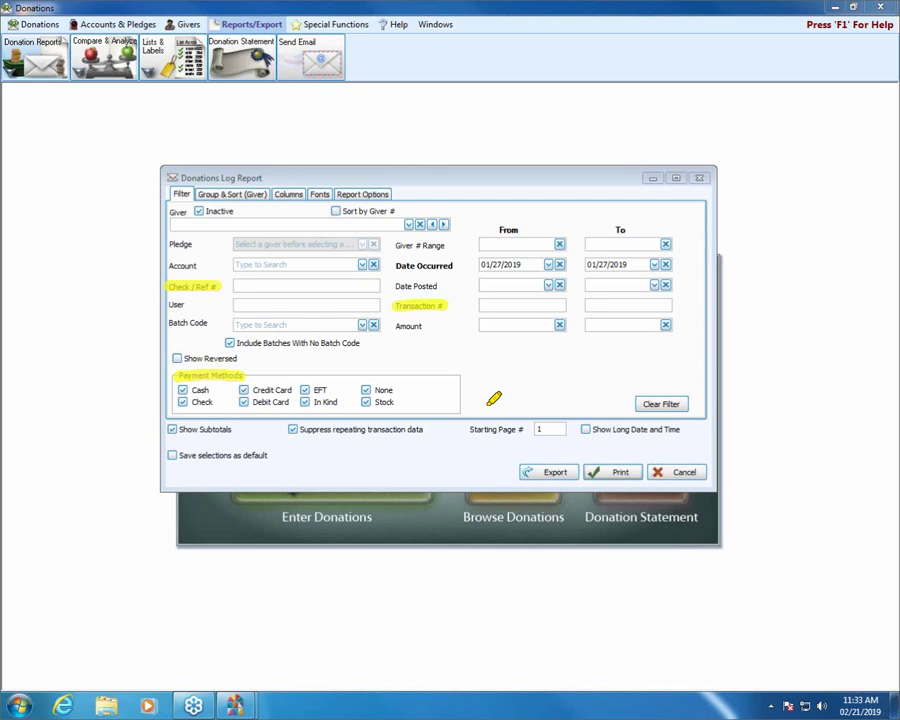
pyautogui.moveTo(395, 327); pyautogui.dragTo(426, 327)
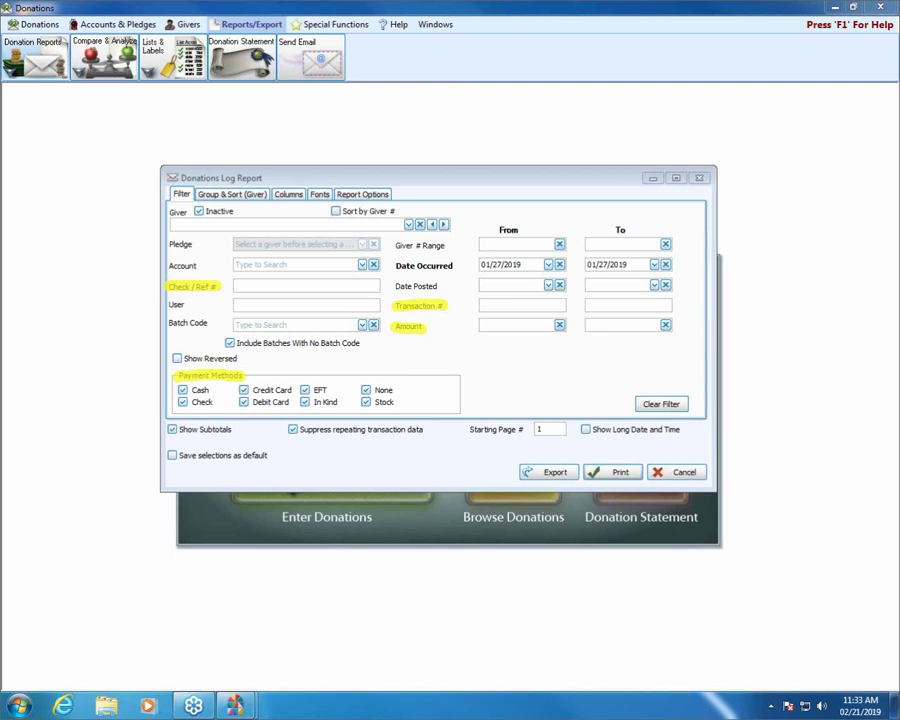
pyautogui.press('Escape')
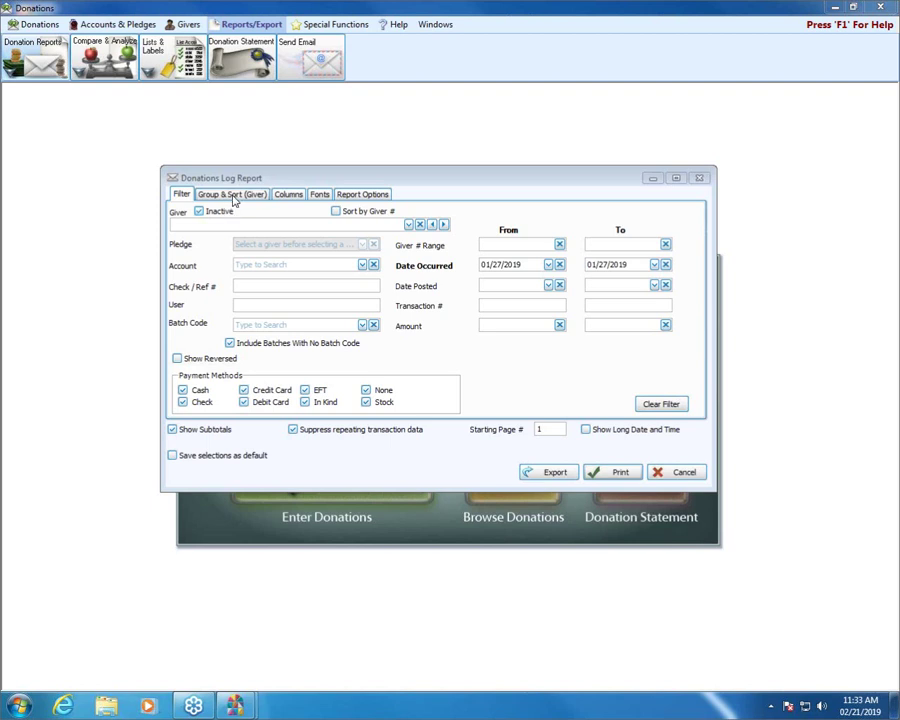
# Choose Giver as the report's first sort field, in the grouping and sorting settings
pyautogui.click(234, 196)
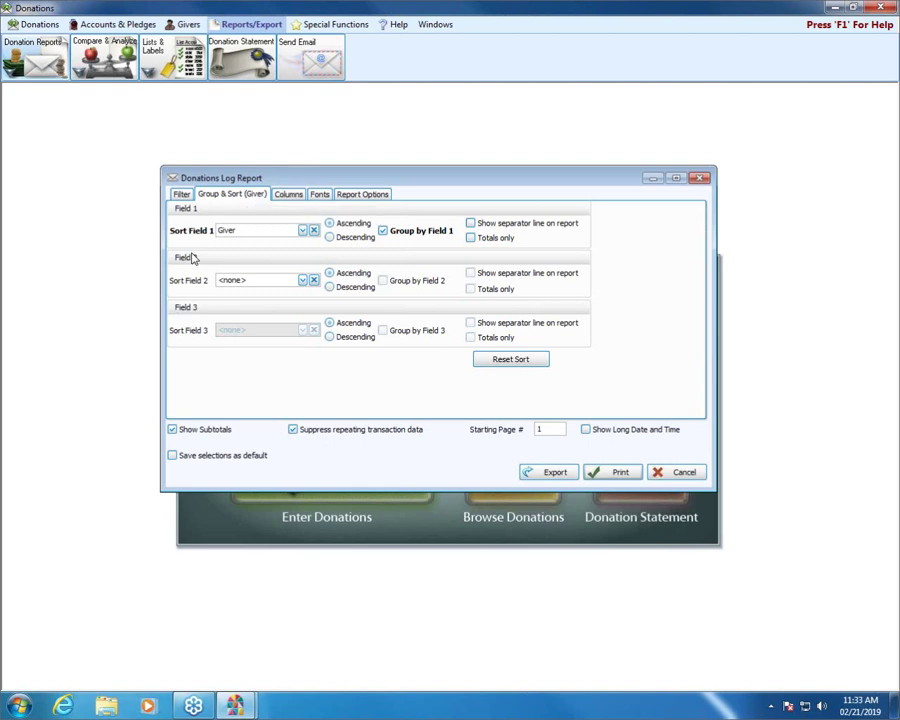
pyautogui.click(303, 231)
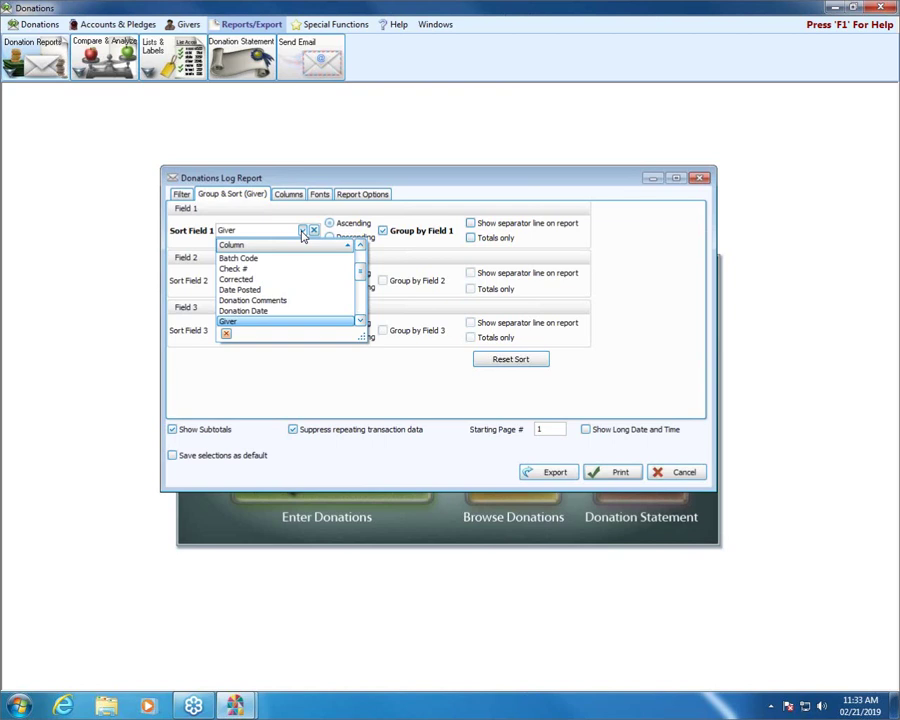
pyautogui.click(248, 325)
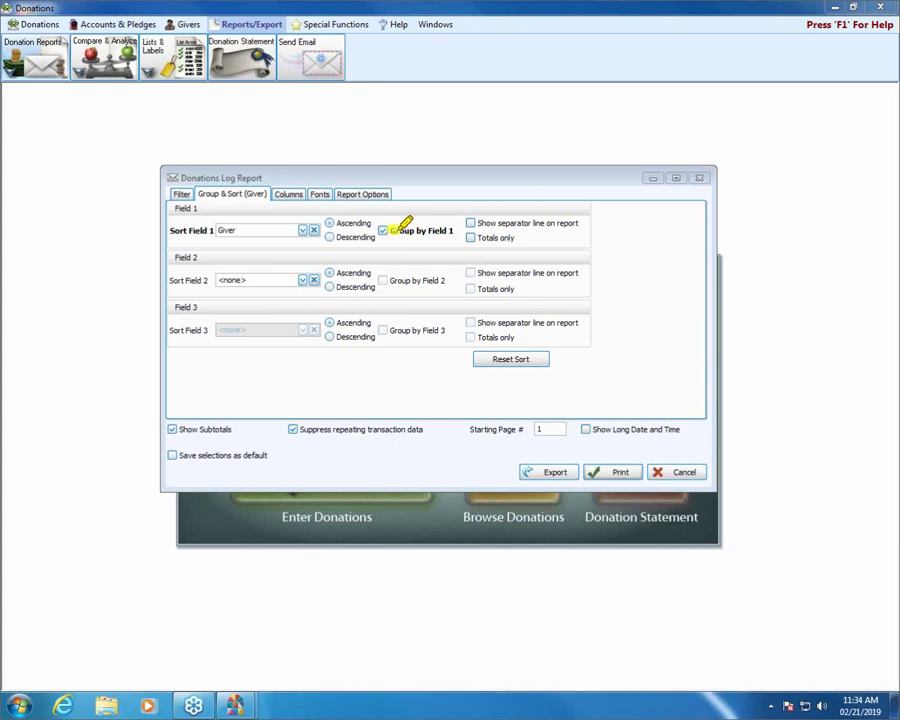
pyautogui.moveTo(397, 231); pyautogui.dragTo(455, 230)
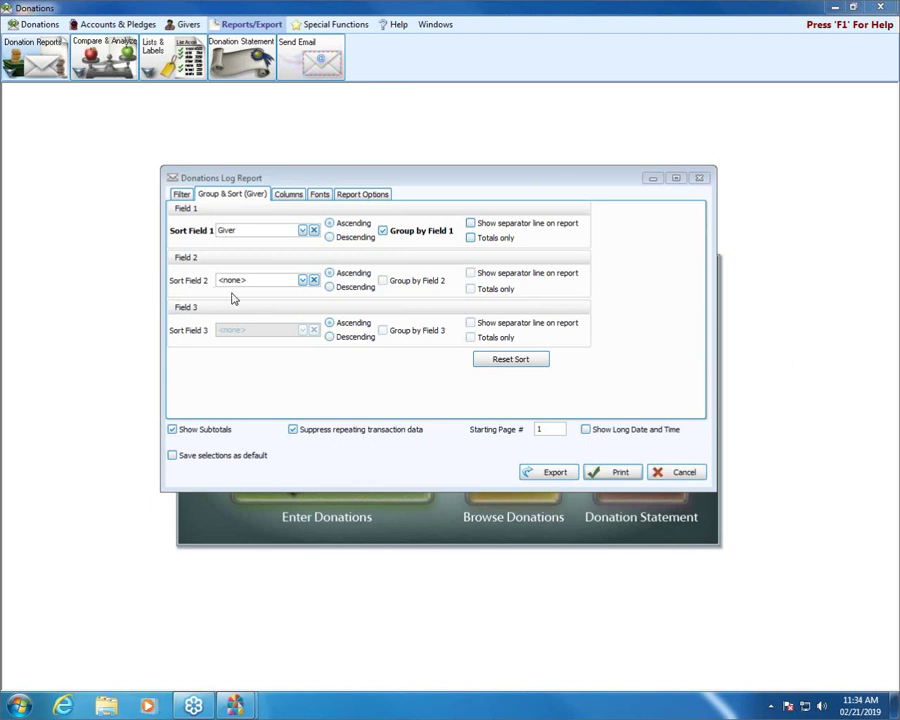
# Set Donation Date as the report's second sort field
pyautogui.click(305, 281)
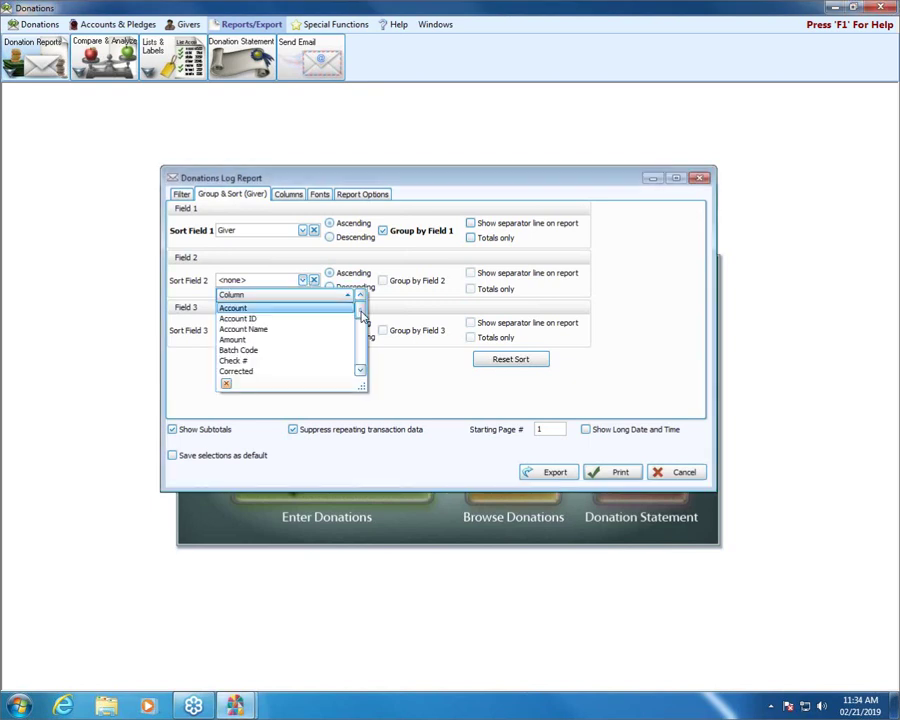
pyautogui.scroll(-3, 362, 316)
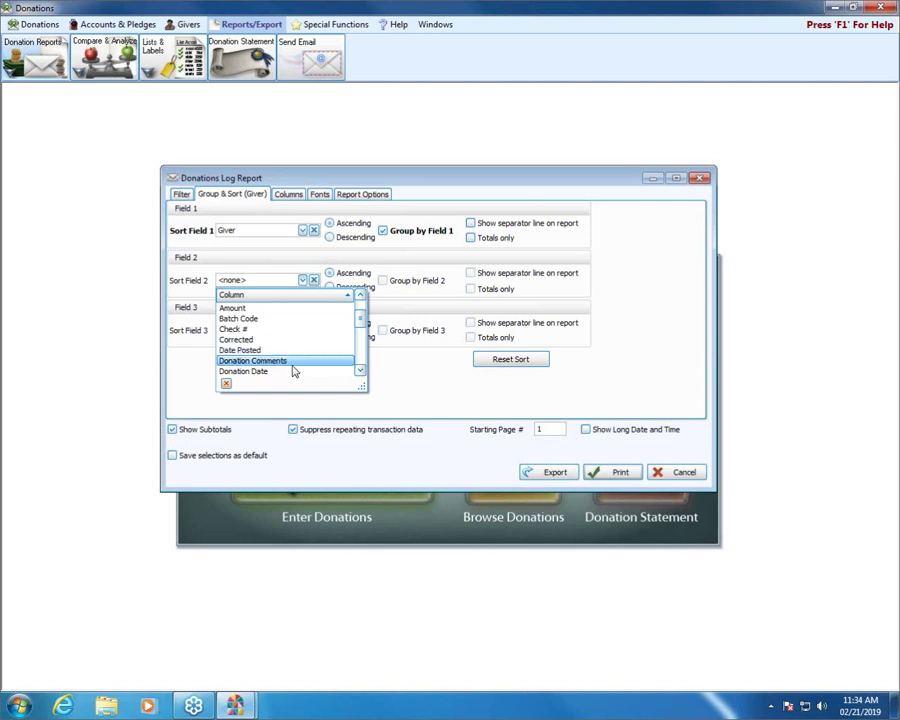
pyautogui.click(360, 370)
pyautogui.click(360, 370)
pyautogui.click(360, 370)
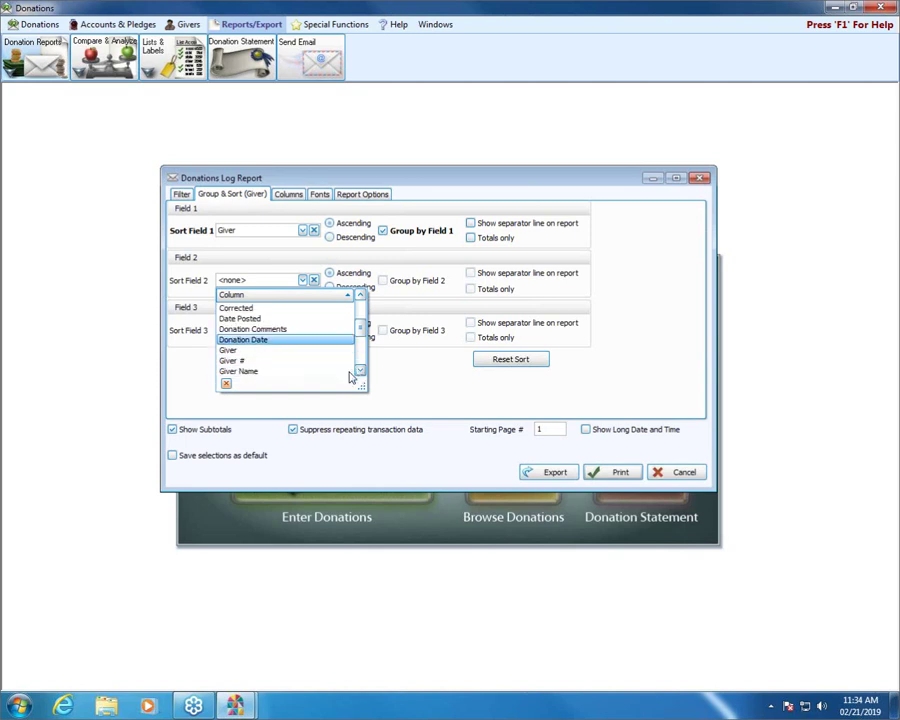
pyautogui.click(254, 340)
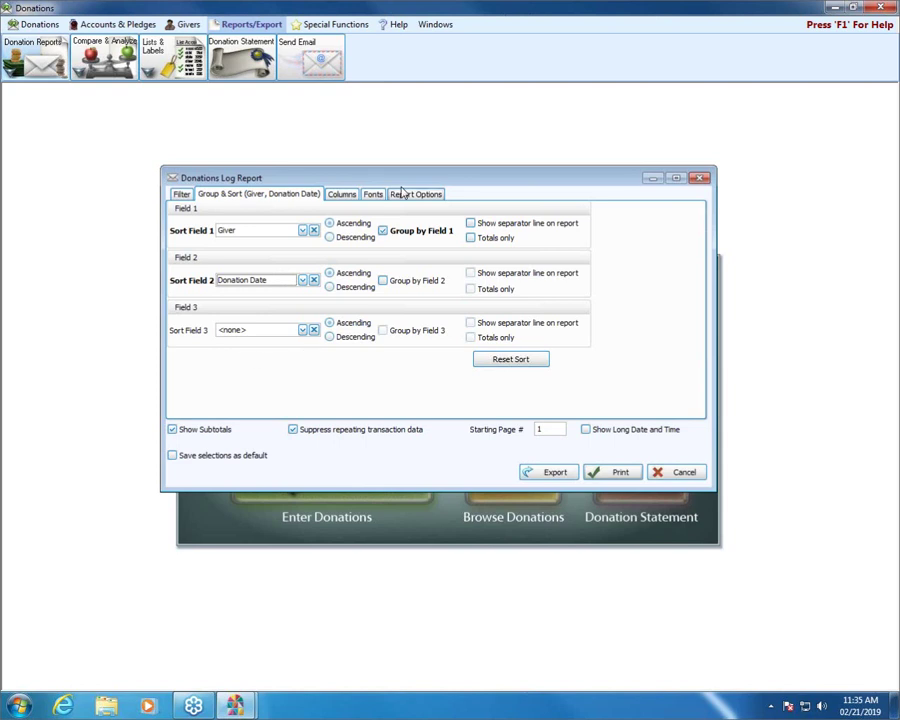
# Examine the report's available columns and the visible columns, including Donation Date and Batch Code
pyautogui.click(342, 196)
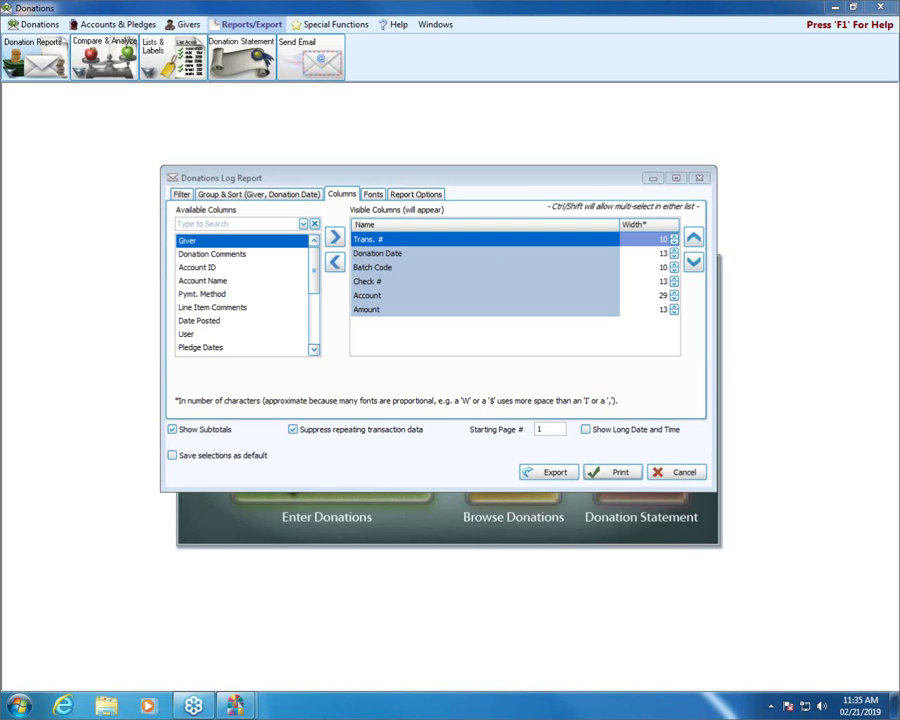
pyautogui.moveTo(350, 209); pyautogui.dragTo(442, 209)
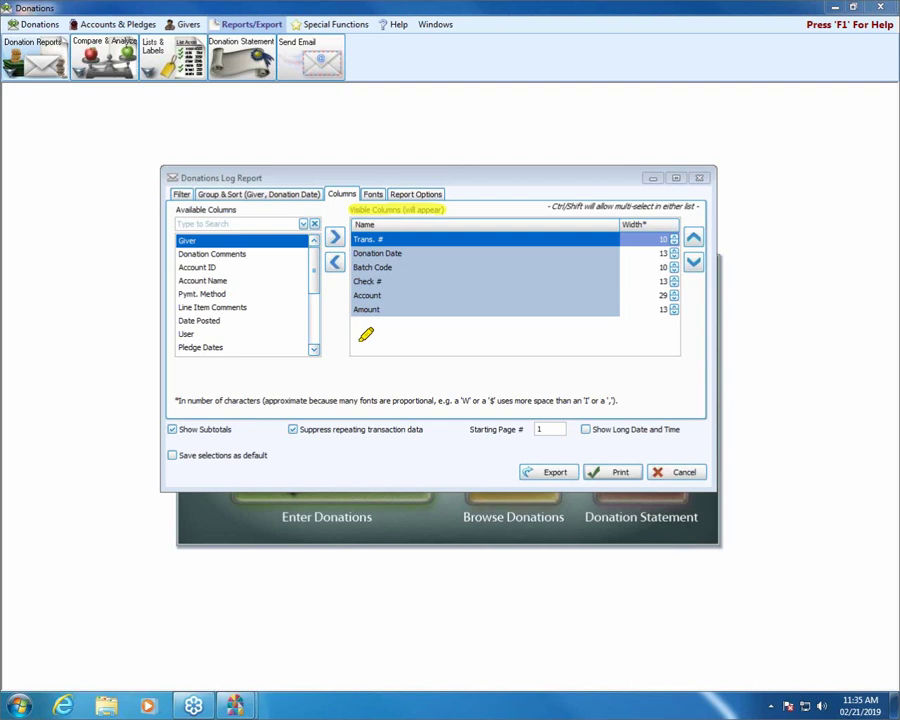
pyautogui.moveTo(175, 209); pyautogui.dragTo(237, 209)
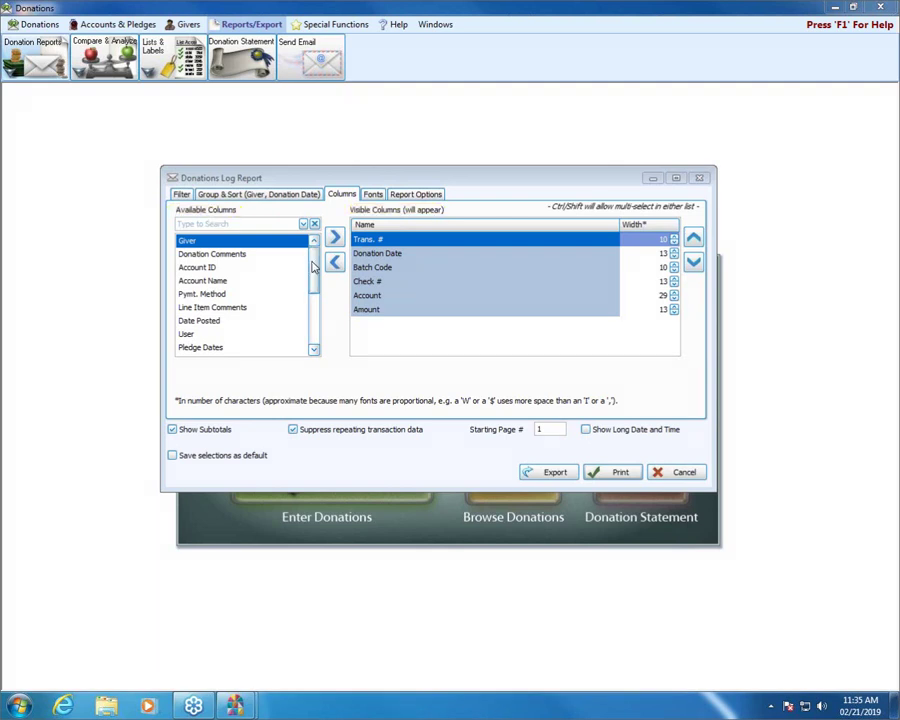
pyautogui.scroll(-2, 308, 289)
pyautogui.scroll(-1, 305, 307)
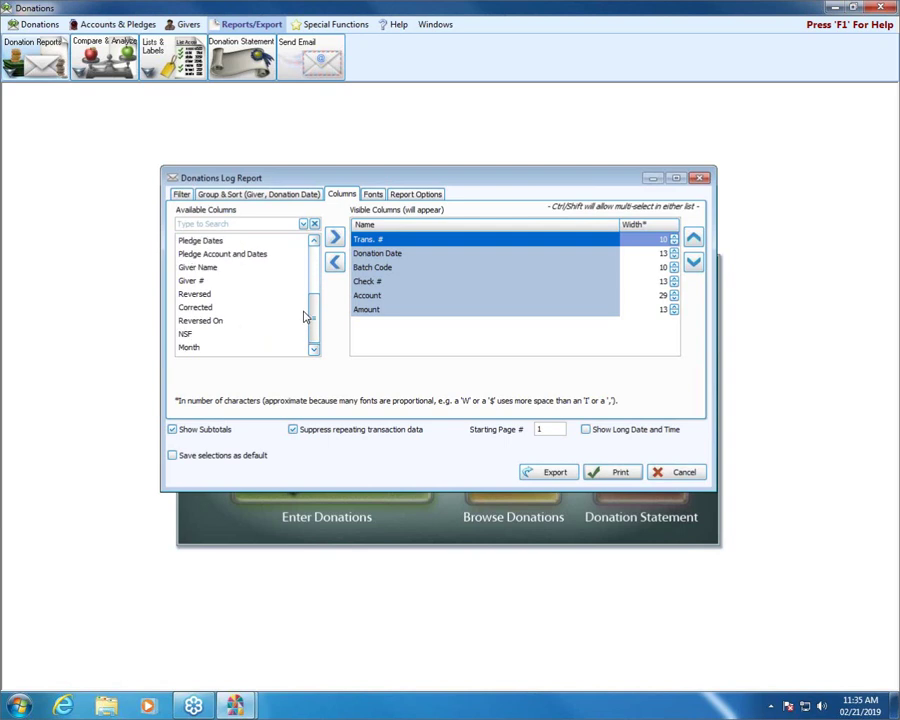
pyautogui.scroll(1, 313, 310)
pyautogui.moveTo(313, 310); pyautogui.dragTo(314, 262)
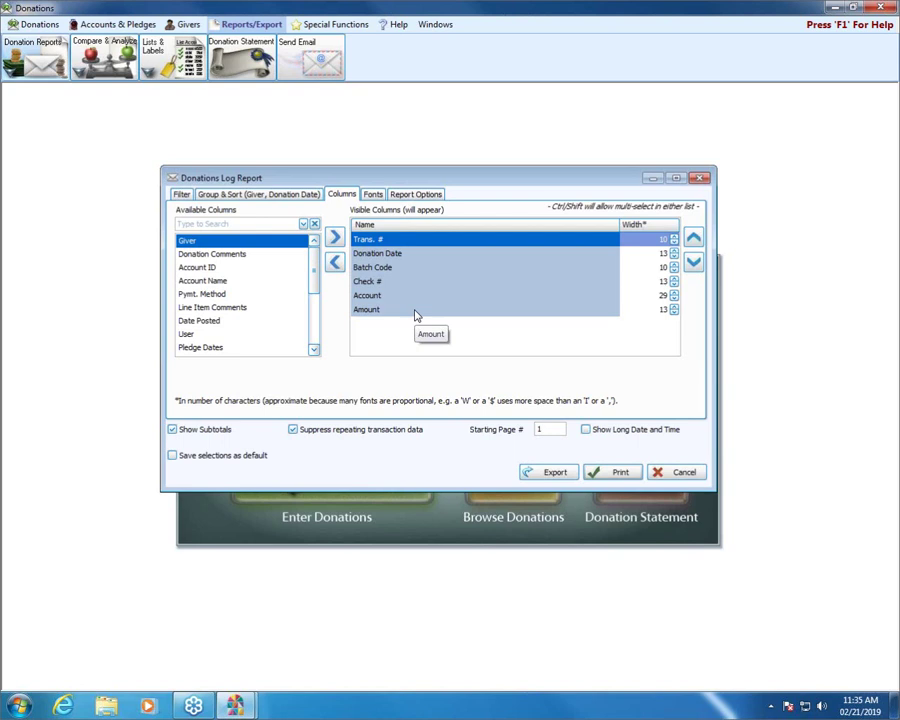
pyautogui.click(415, 256)
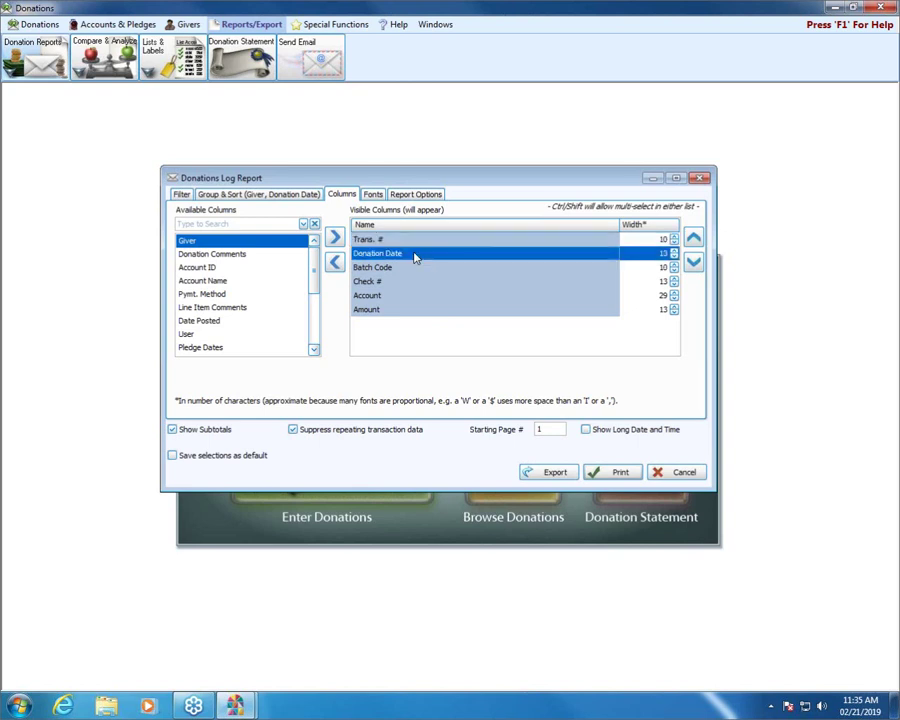
pyautogui.click(412, 271)
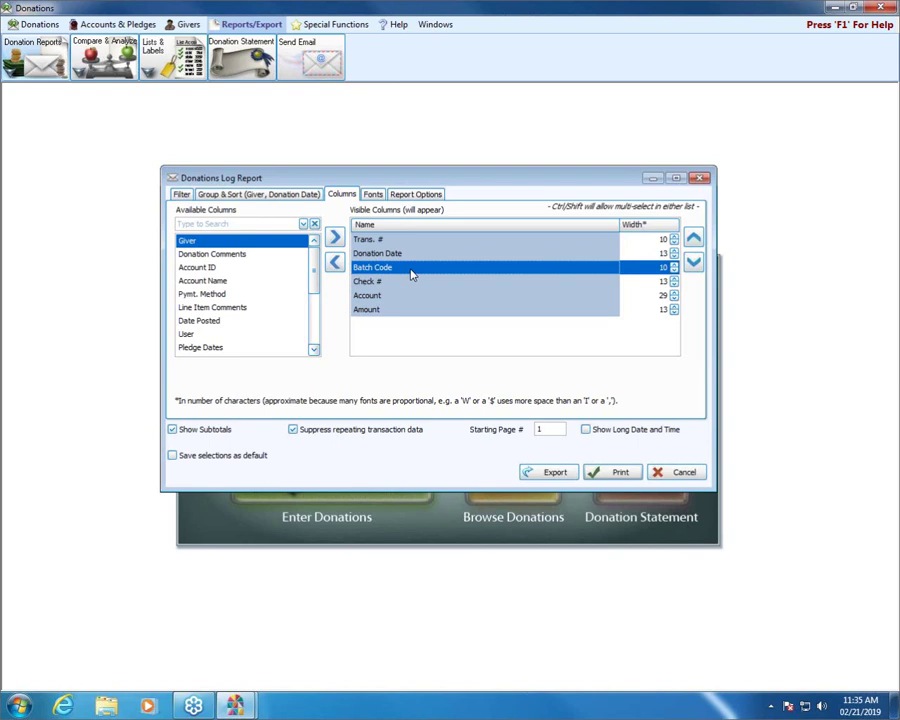
# Review the Check #, Account and Amount columns and add Pymt. Method to the report's visible columns
pyautogui.click(399, 283)
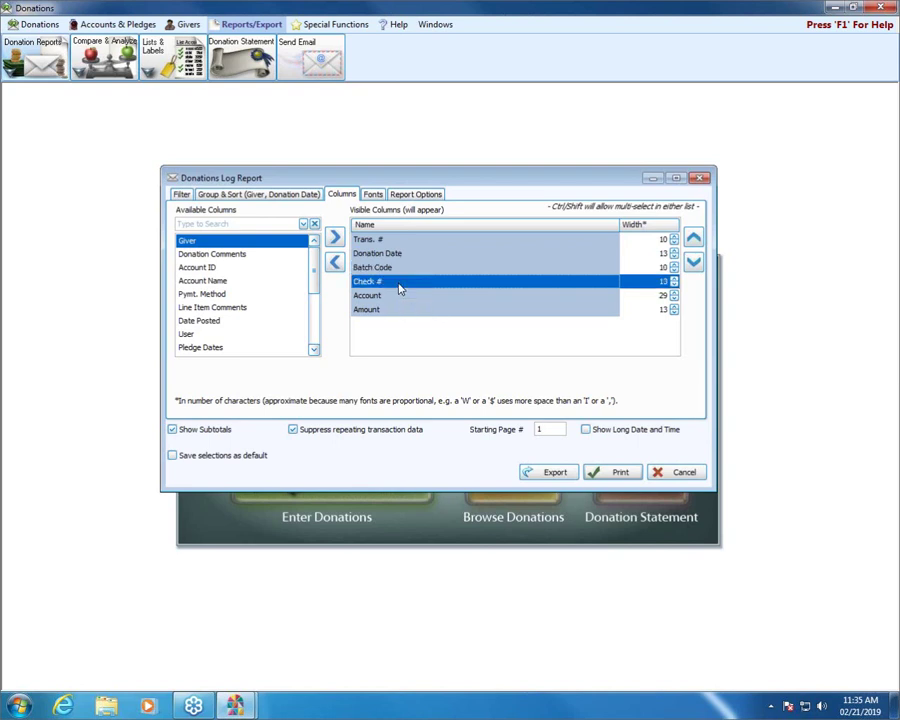
pyautogui.click(394, 298)
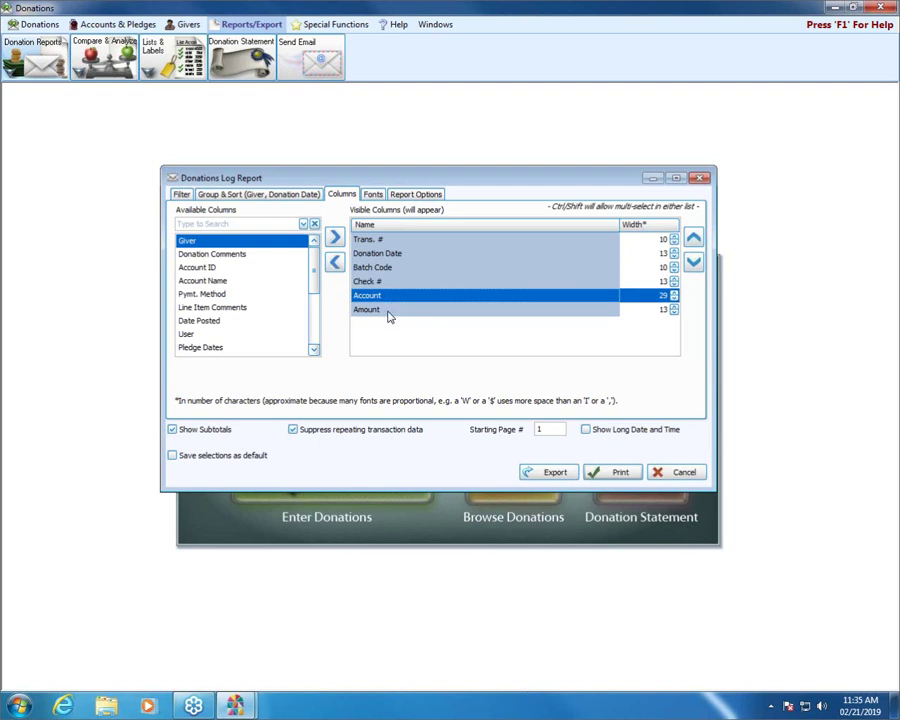
pyautogui.click(389, 313)
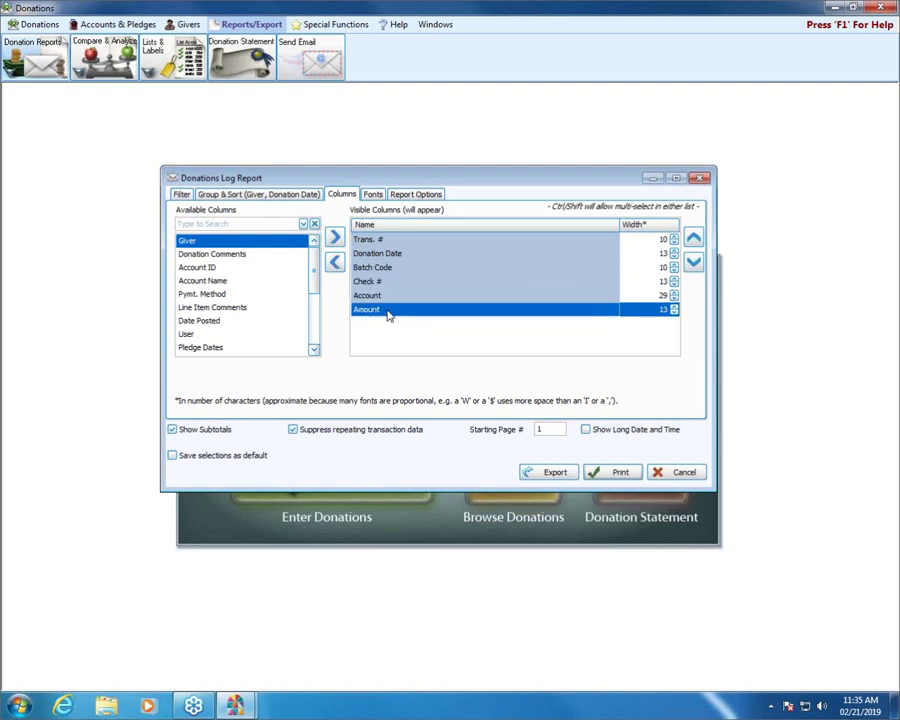
pyautogui.click(214, 295)
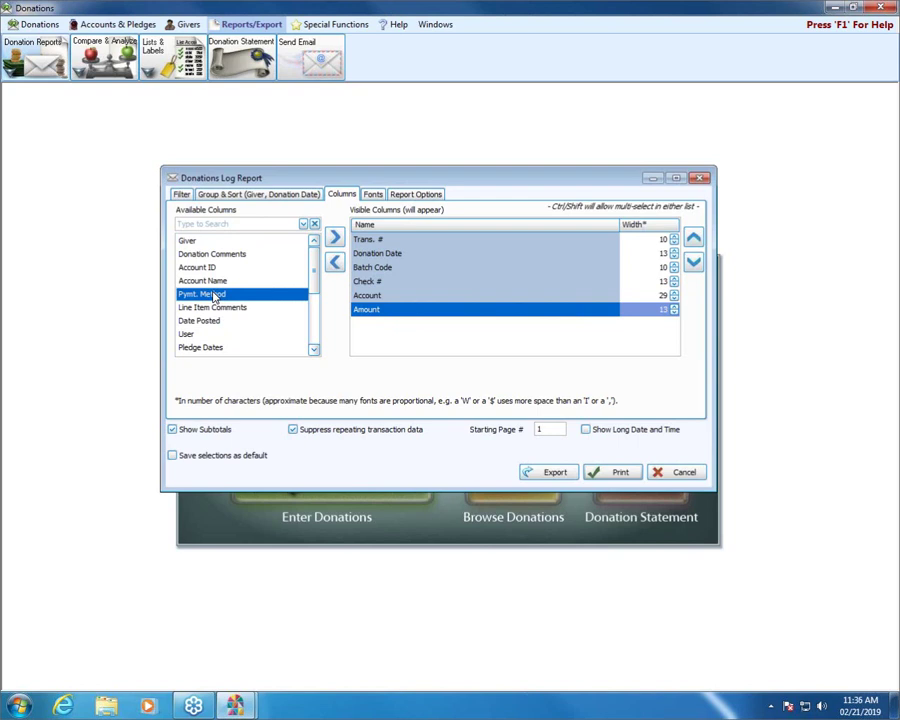
pyautogui.click(335, 237)
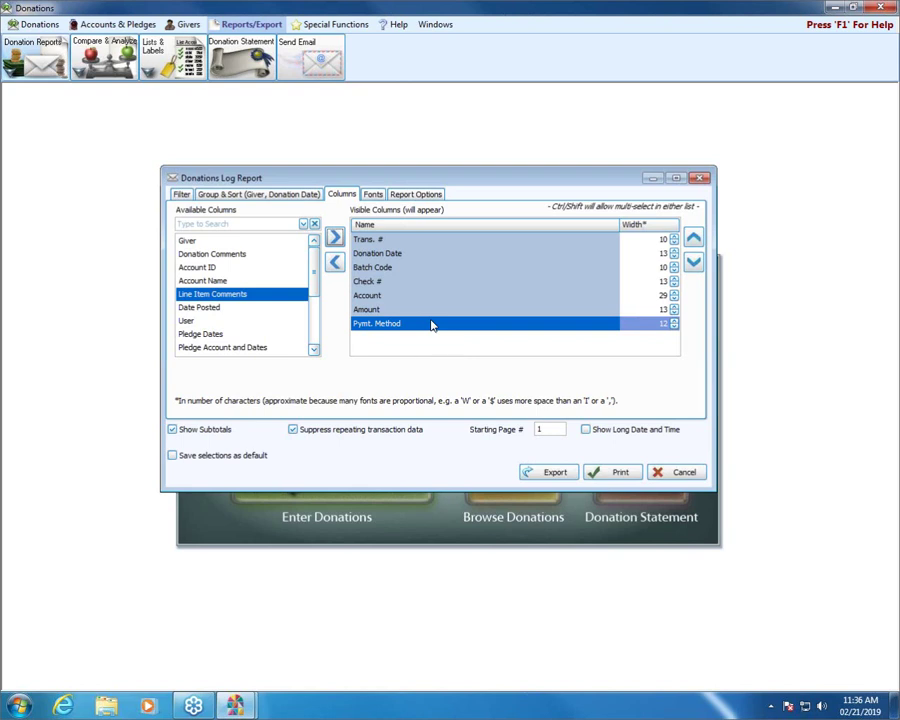
# Check the font settings, include the Membership Category and [D] indicators in the report options, and preview the Donations Log Report
pyautogui.click(372, 195)
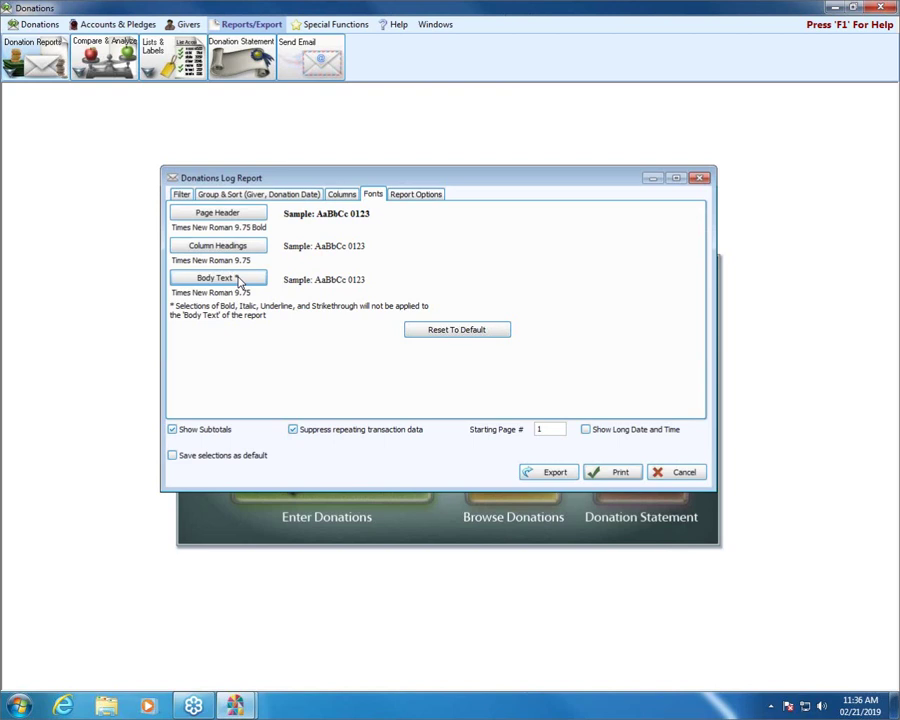
pyautogui.click(409, 196)
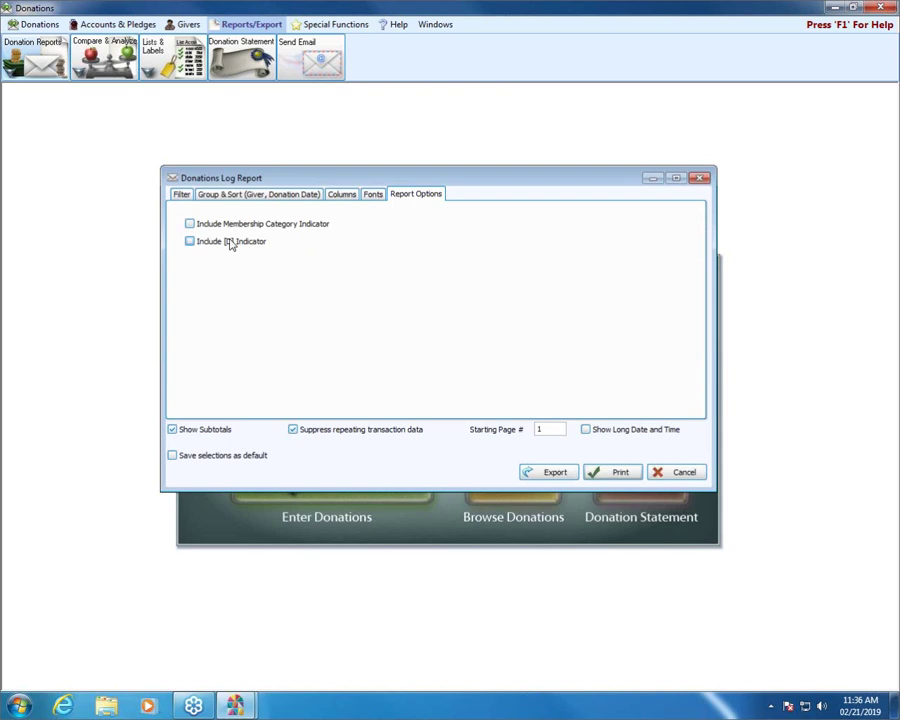
pyautogui.click(190, 224)
pyautogui.click(190, 242)
pyautogui.click(621, 475)
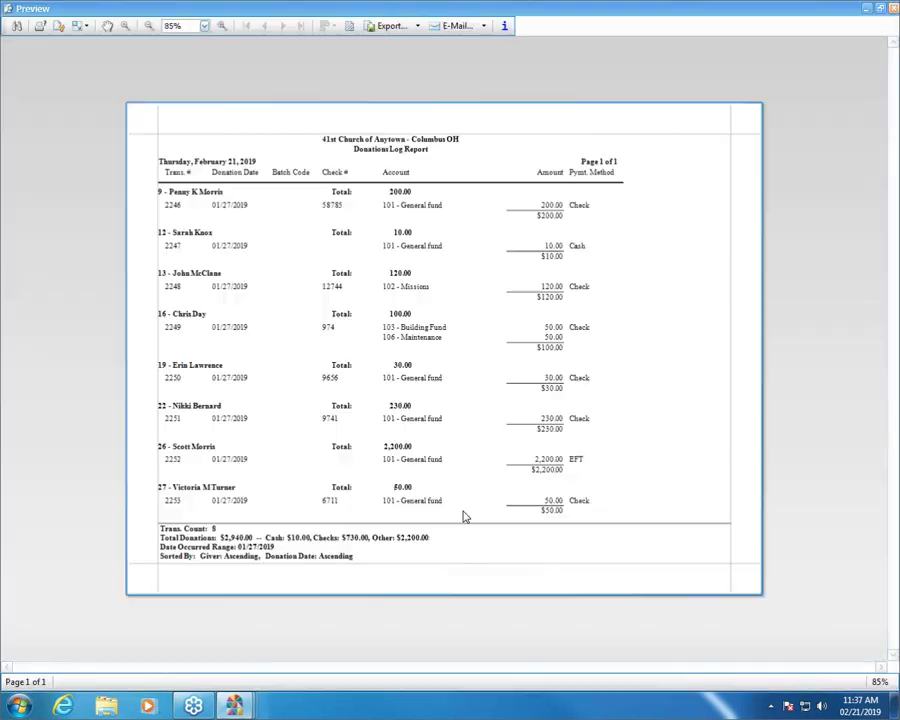
# Examine the previewed report at Page Width, looking at how donations are grouped under each giver, and close the preview
pyautogui.click(204, 25)
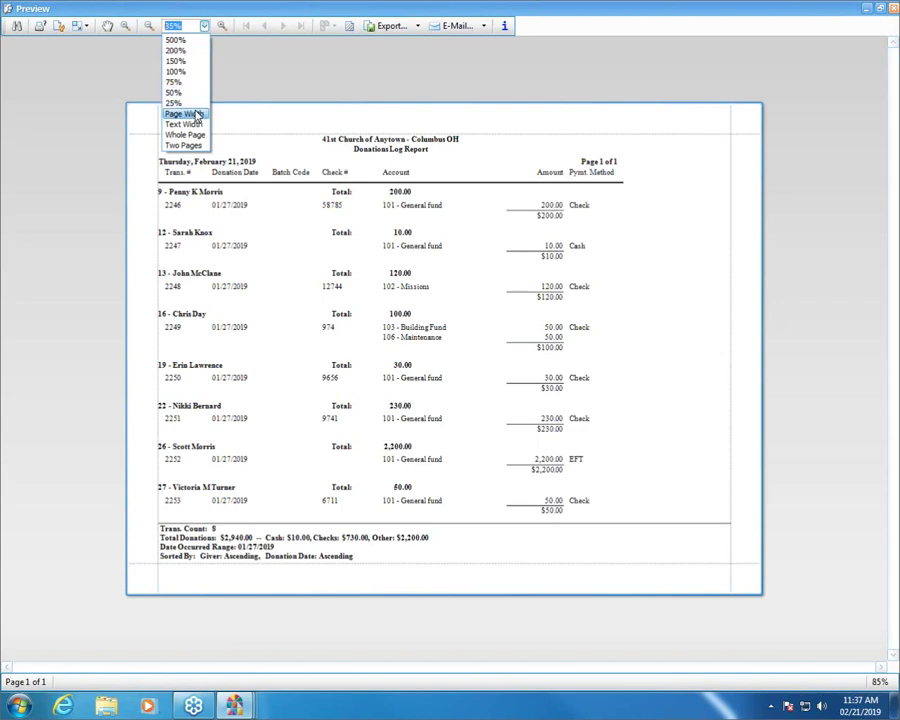
pyautogui.click(147, 114)
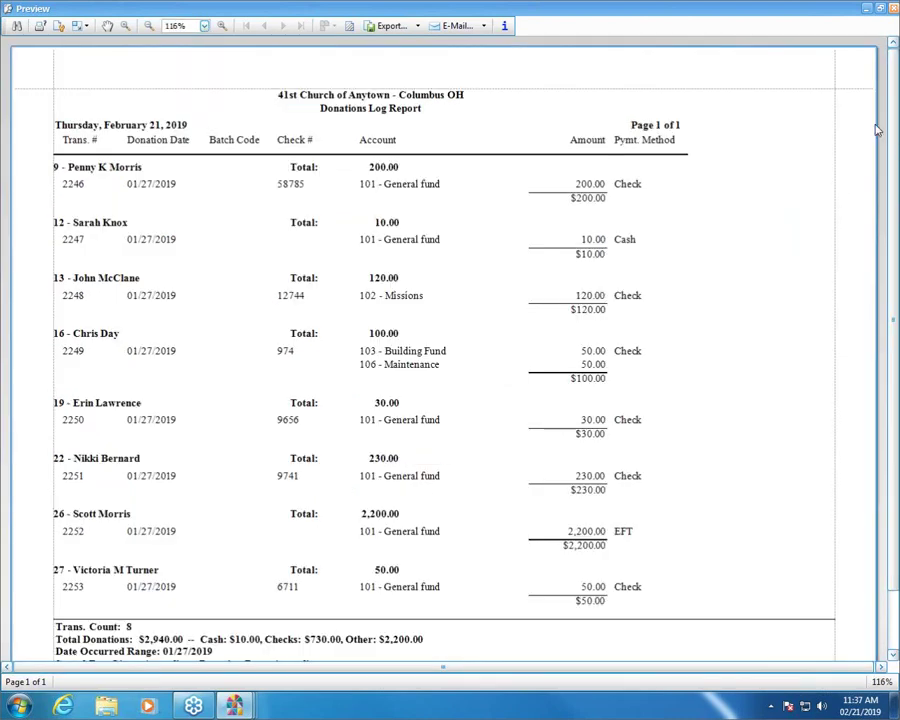
pyautogui.moveTo(891, 133); pyautogui.dragTo(891, 140)
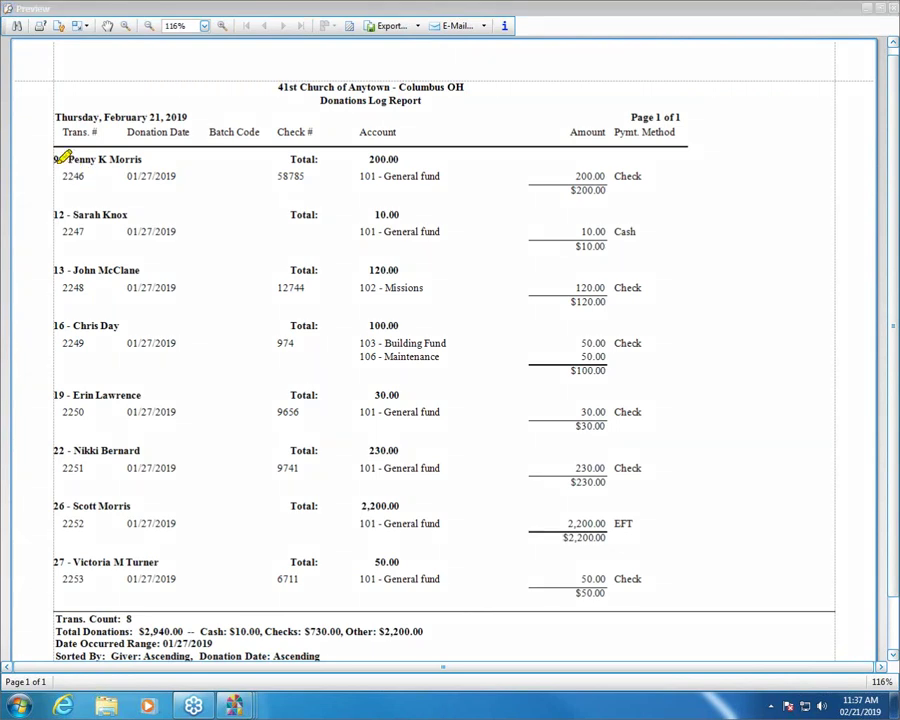
pyautogui.moveTo(70, 158); pyautogui.dragTo(144, 159)
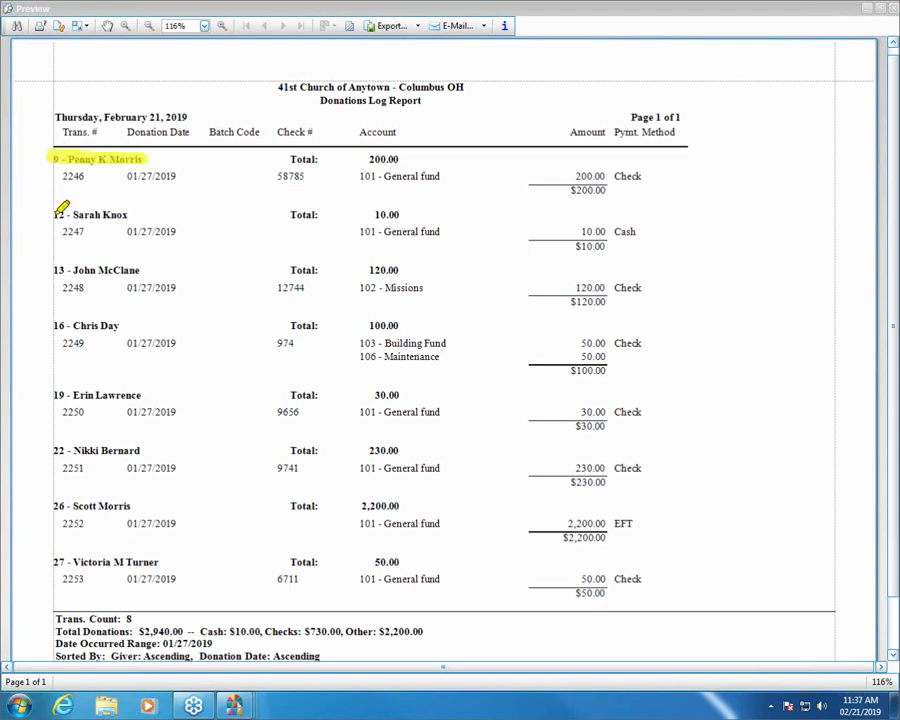
pyautogui.moveTo(52, 214); pyautogui.dragTo(136, 214)
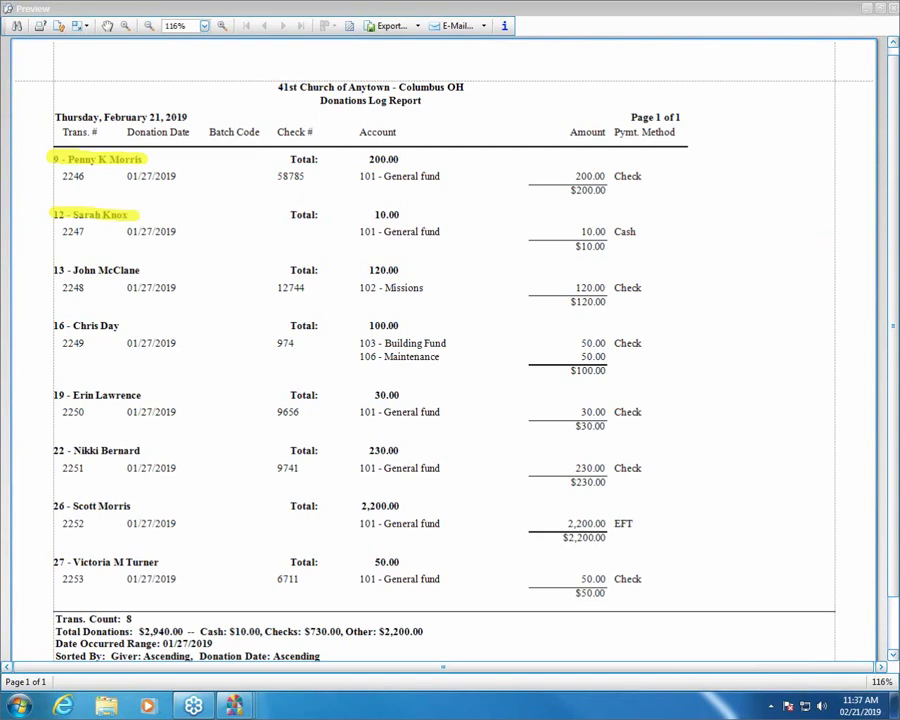
pyautogui.press('Escape')
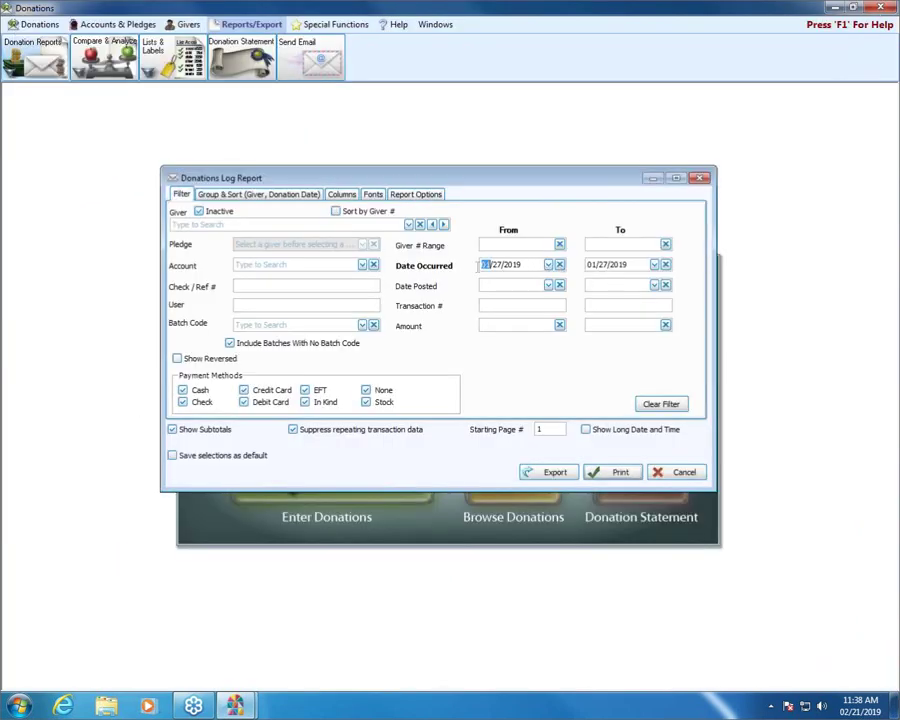
# Set the Date Occurred range to 01/01/2019 through 12/31/2019 and preview the Donations Log Report
pyautogui.moveTo(521, 265); pyautogui.dragTo(340, 264)
pyautogui.press('Right')
pyautogui.press('Right')
pyautogui.hotkey('ctrl', 'a')
pyautogui.write('21')
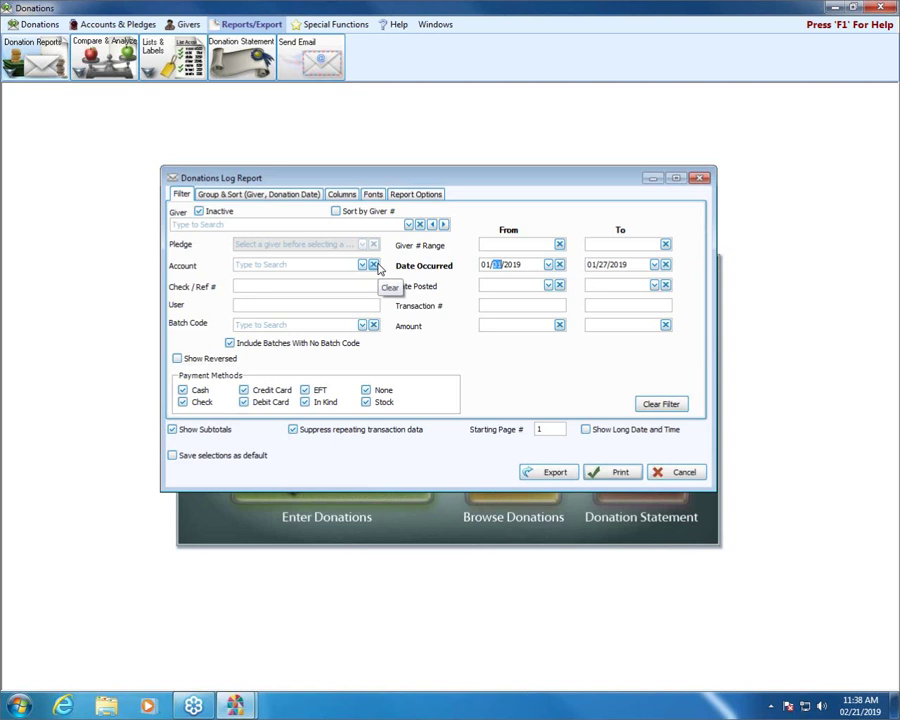
pyautogui.write('01')
pyautogui.press('Tab')
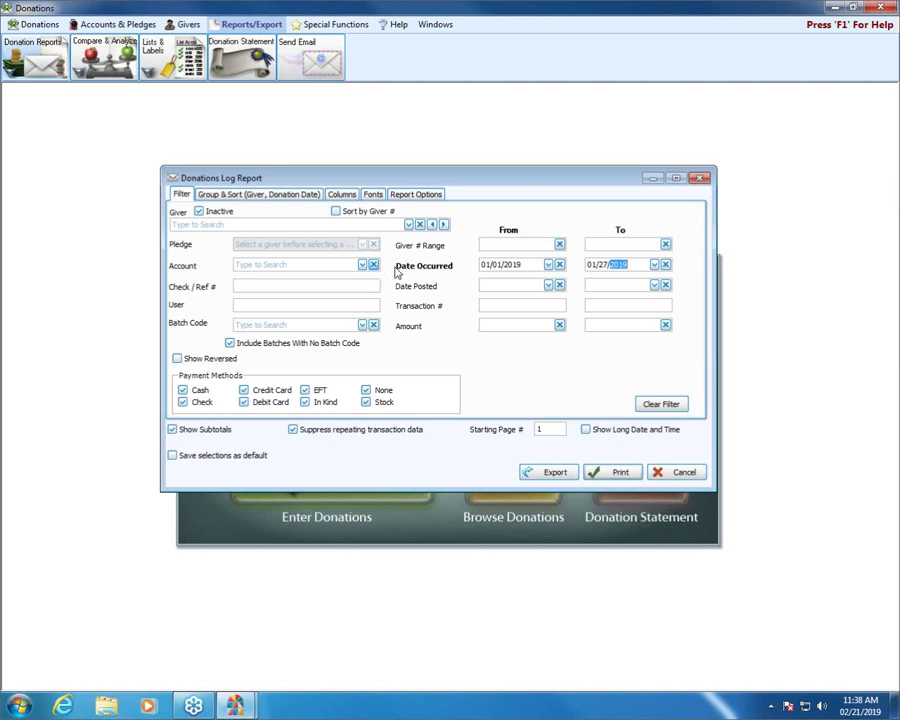
pyautogui.click(642, 268)
pyautogui.write('12/31/2019')
pyautogui.click(582, 478)
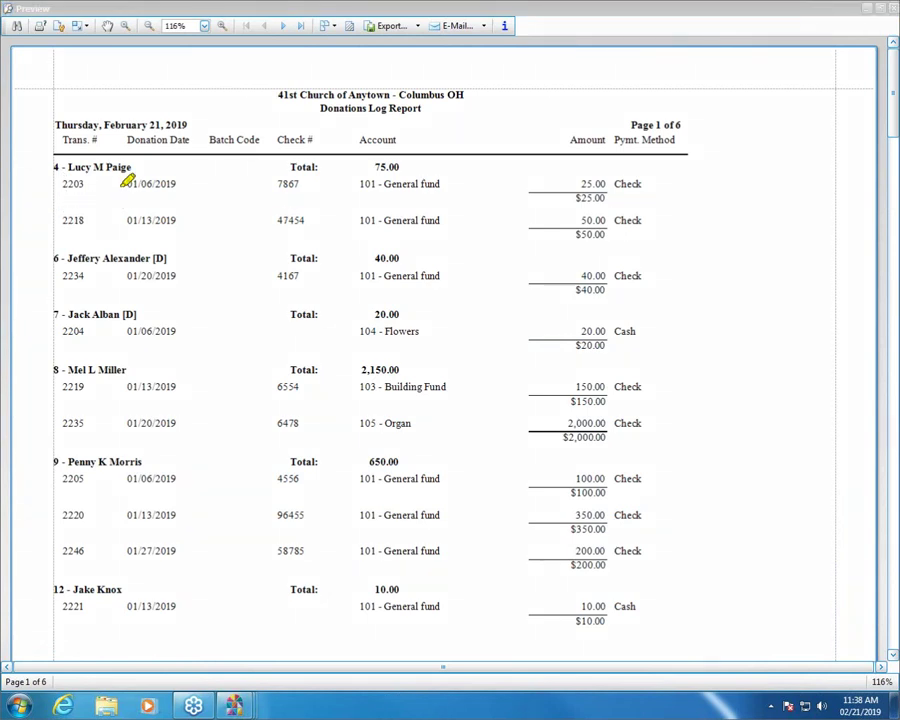
# Examine the order of the donation dates under the first giver in the report preview and close the preview
pyautogui.moveTo(120, 183); pyautogui.dragTo(172, 182)
pyautogui.moveTo(122, 220); pyautogui.dragTo(184, 221)
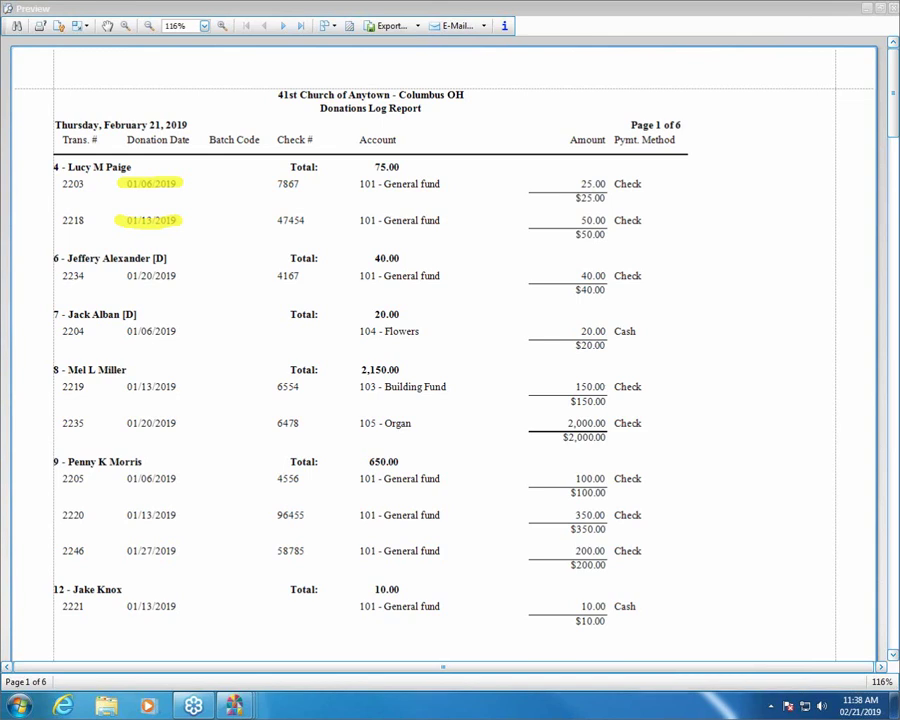
pyautogui.press('Escape')
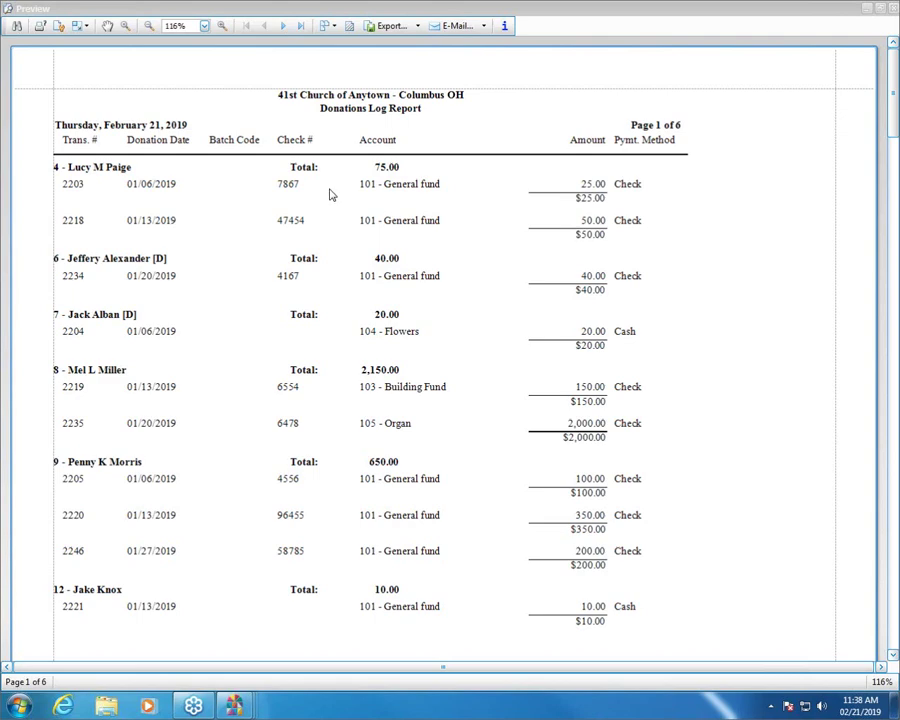
pyautogui.click(892, 10)
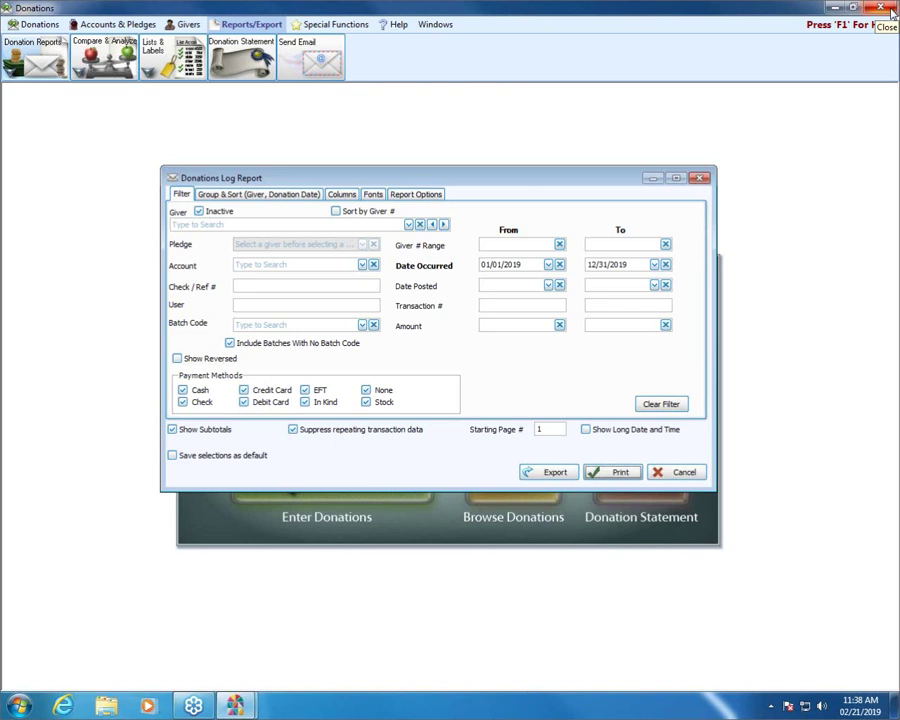
# Close the Donations Log Report settings and open the Giving Summary report
pyautogui.click(699, 178)
pyautogui.click(20, 55)
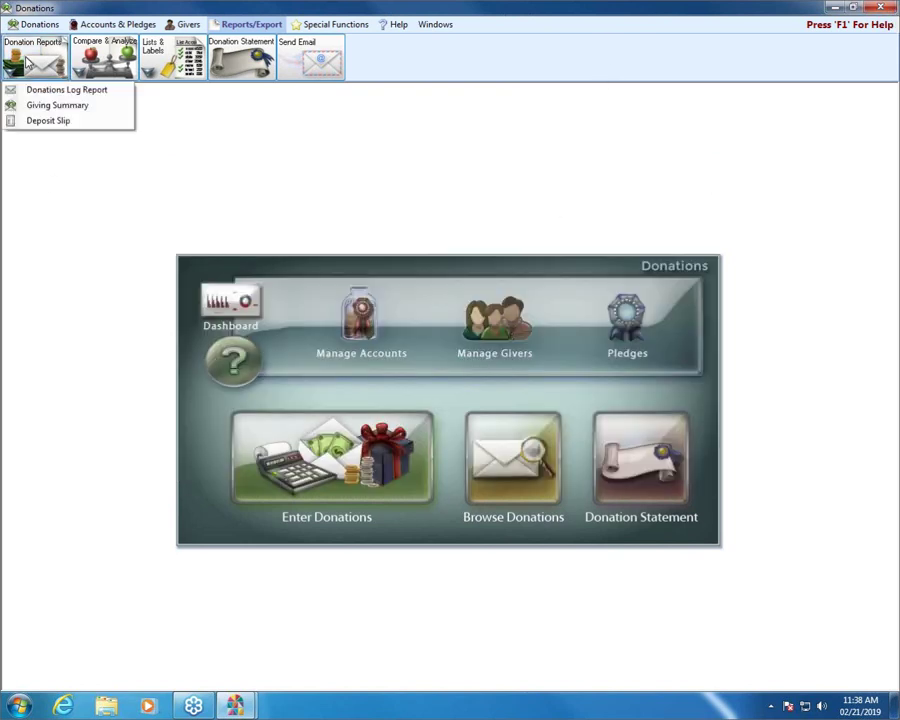
pyautogui.click(110, 107)
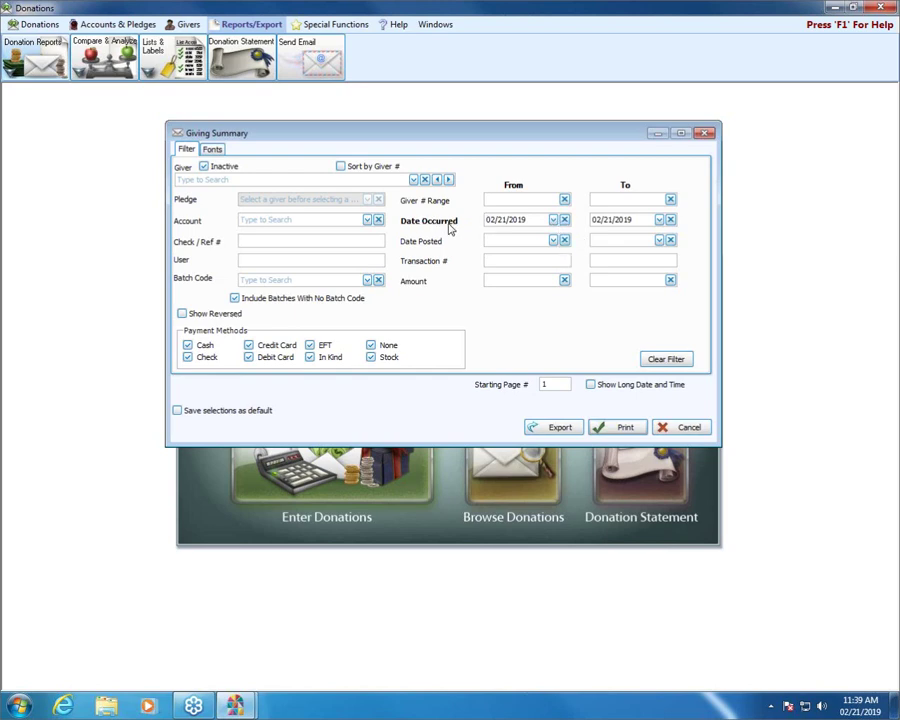
# Set both the start and end of the Giving Summary's Date Occurred range to 01/27/2019 and preview the report
pyautogui.click(553, 220)
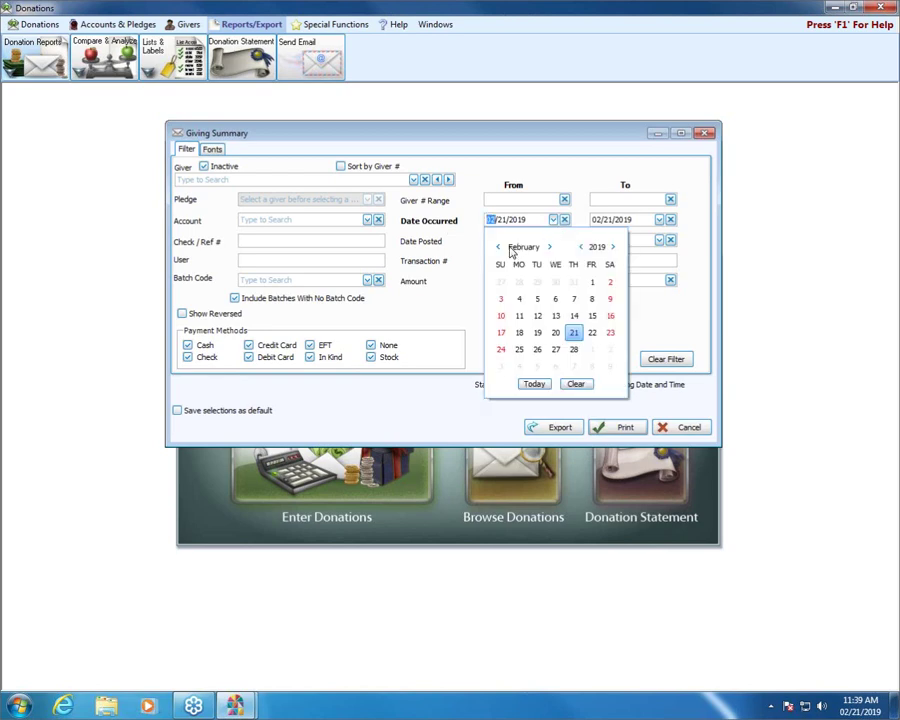
pyautogui.click(498, 247)
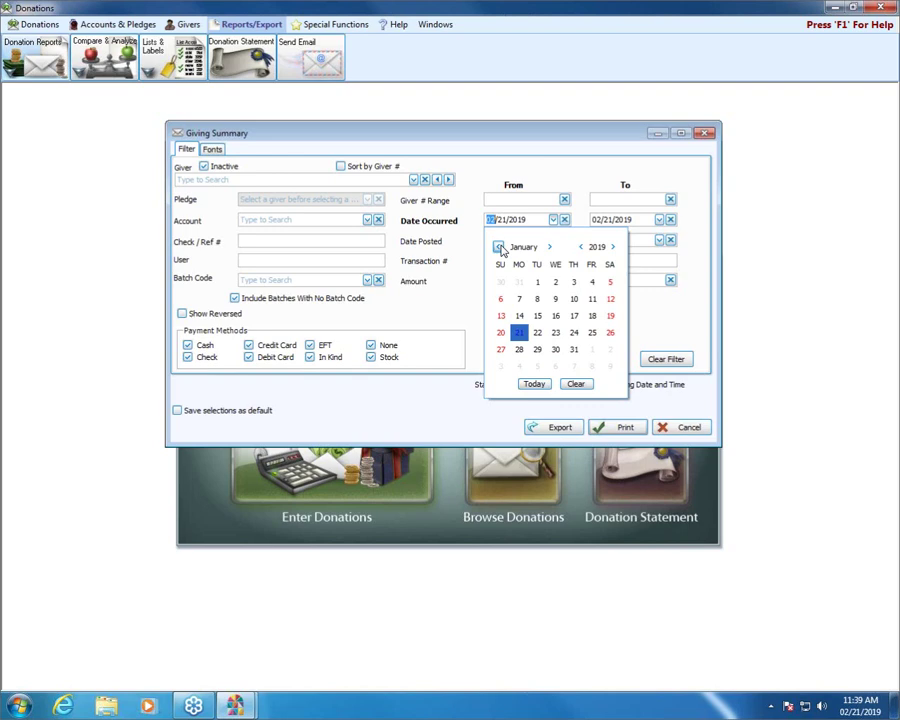
pyautogui.click(501, 350)
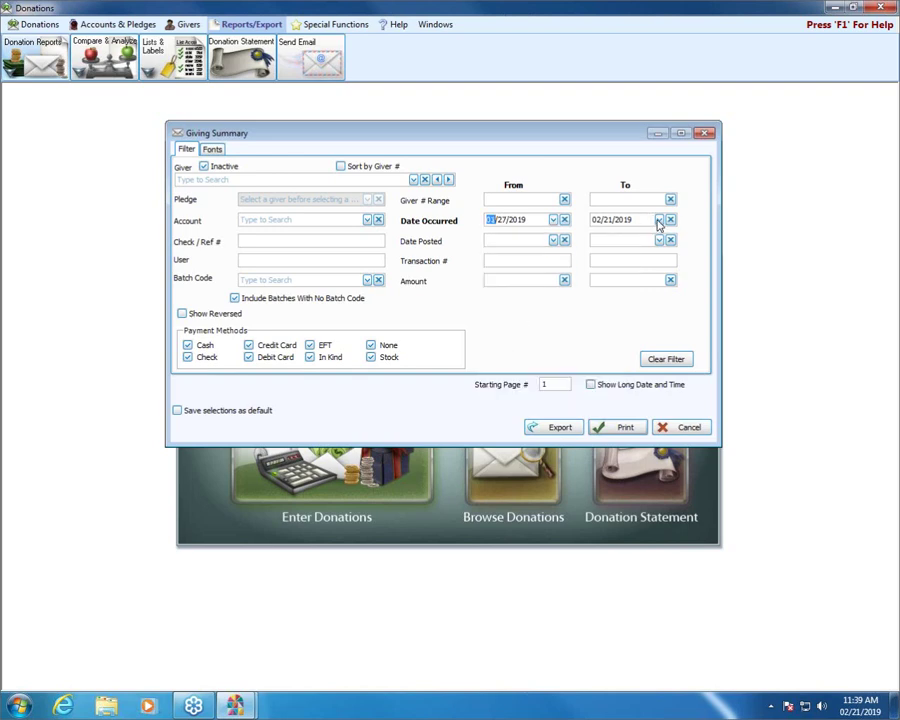
pyautogui.click(659, 220)
pyautogui.click(604, 247)
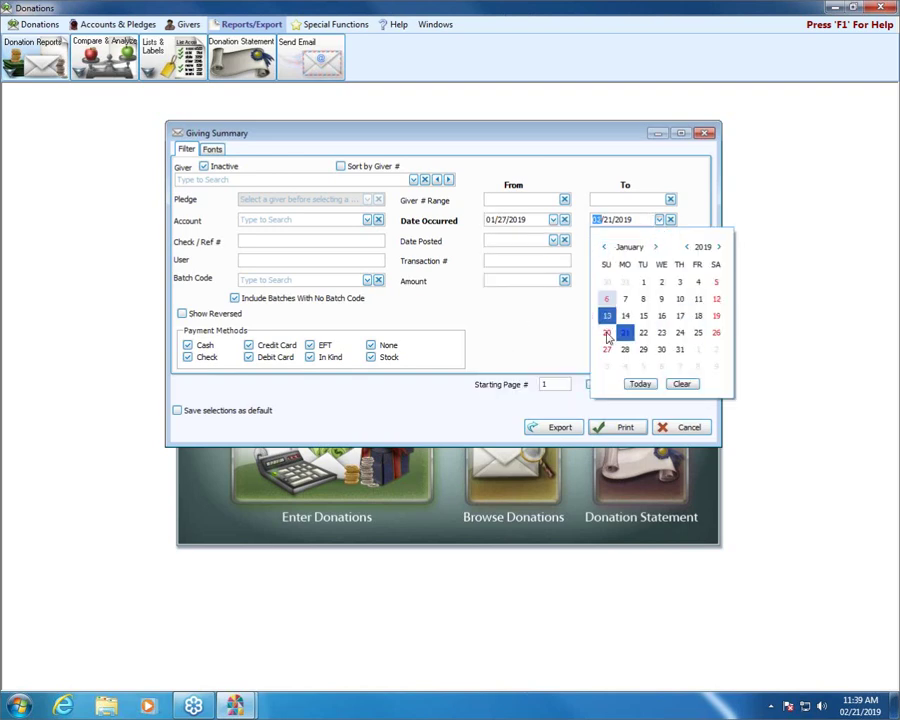
pyautogui.click(607, 350)
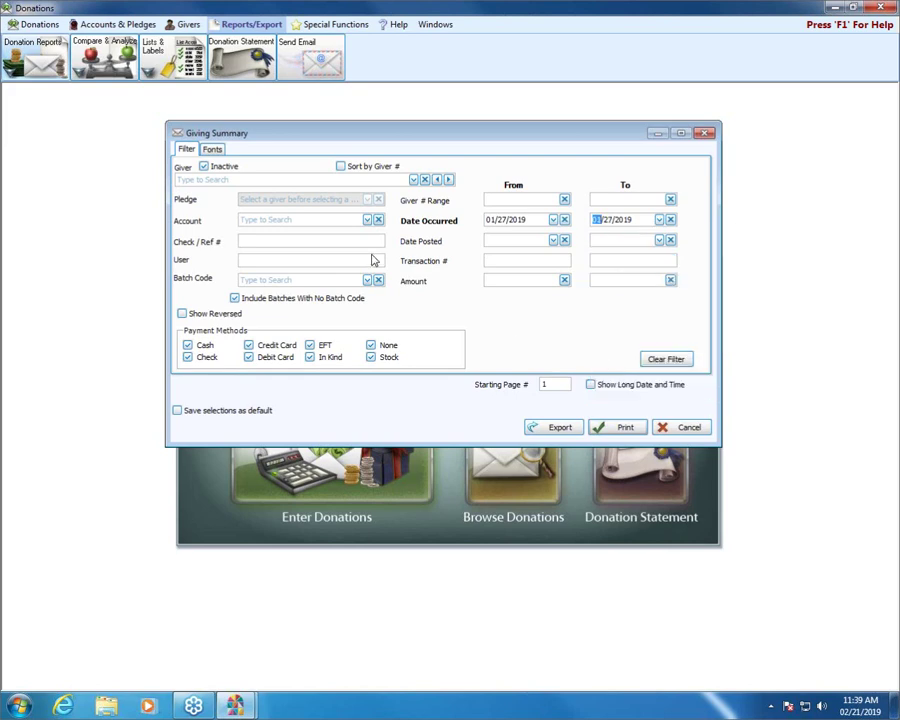
pyautogui.click(624, 428)
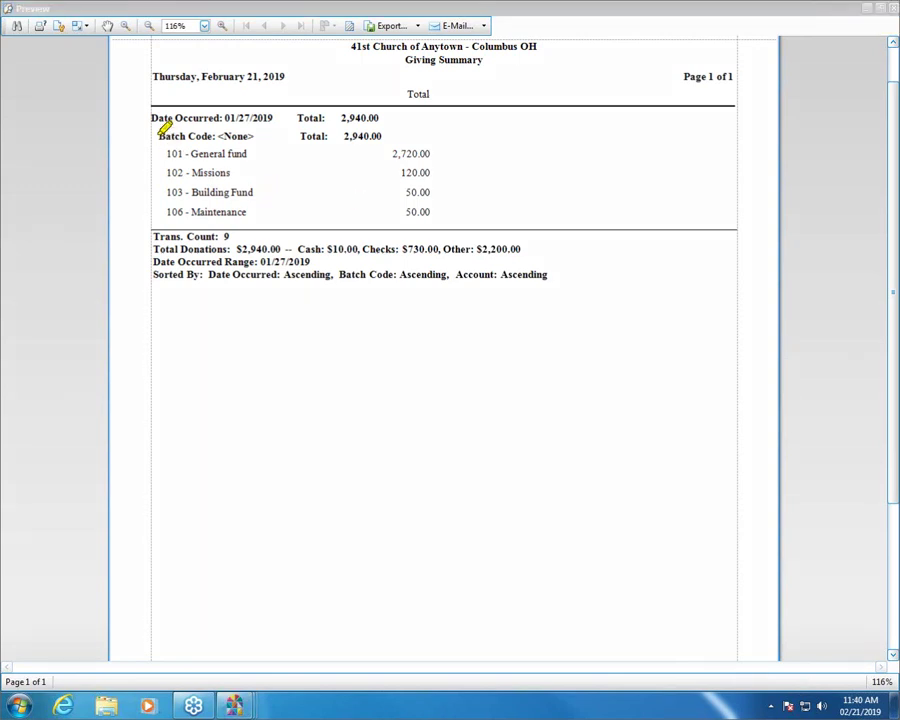
# Examine the Batch Code line in the Giving Summary preview, close it, and look through the batch code filter choices
pyautogui.moveTo(158, 136); pyautogui.dragTo(256, 134)
pyautogui.click(893, 7)
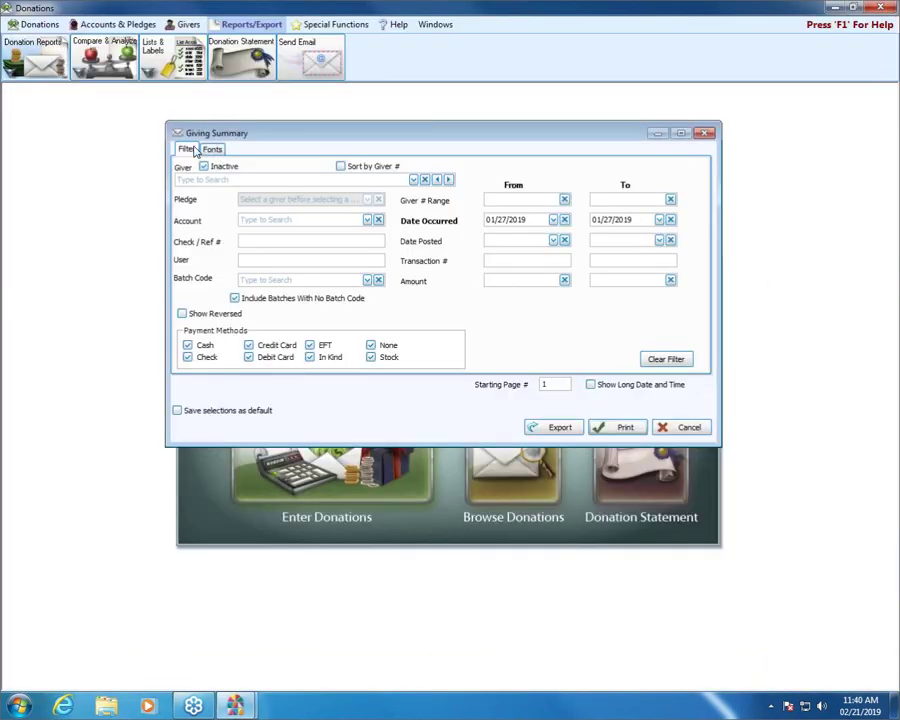
pyautogui.click(367, 280)
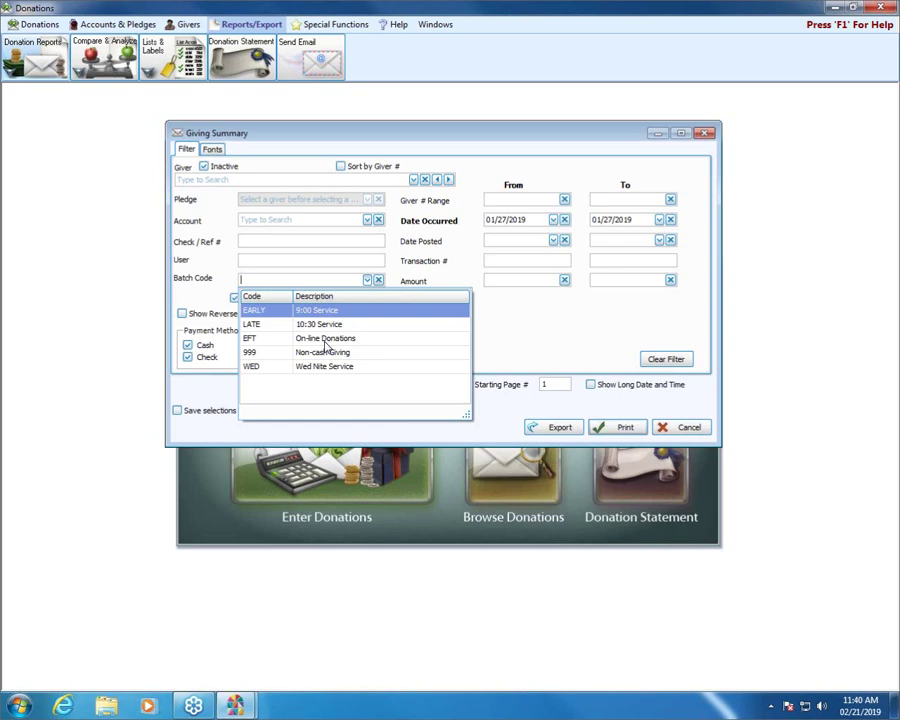
pyautogui.click(567, 322)
# Set the Giving Summary's Date Occurred start to 01/01/2019 and filter it by account 101 - General fund
pyautogui.click(543, 219)
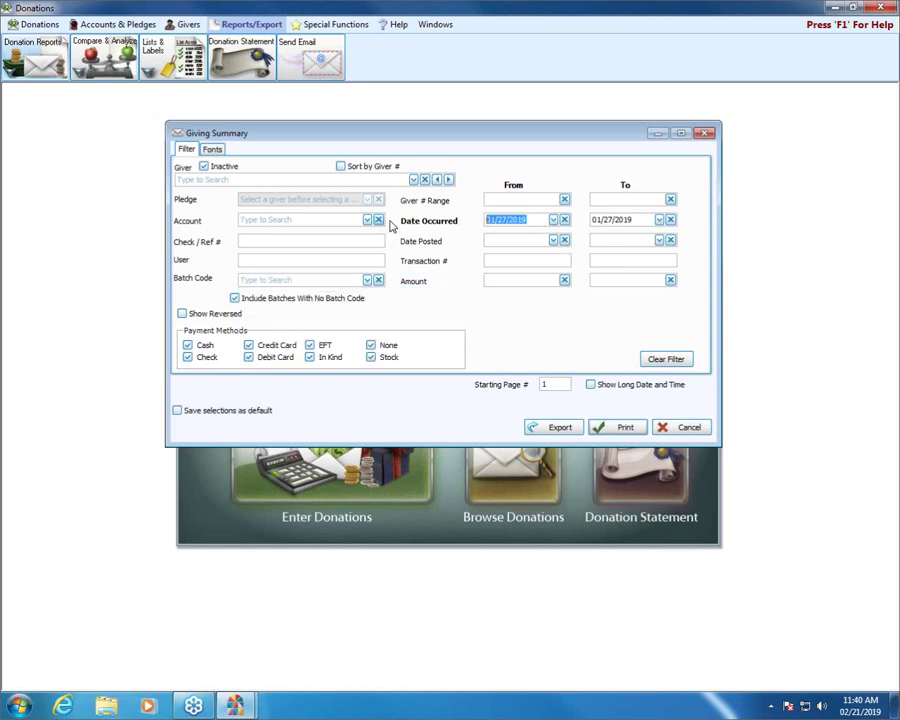
pyautogui.write('0101')
pyautogui.click(367, 220)
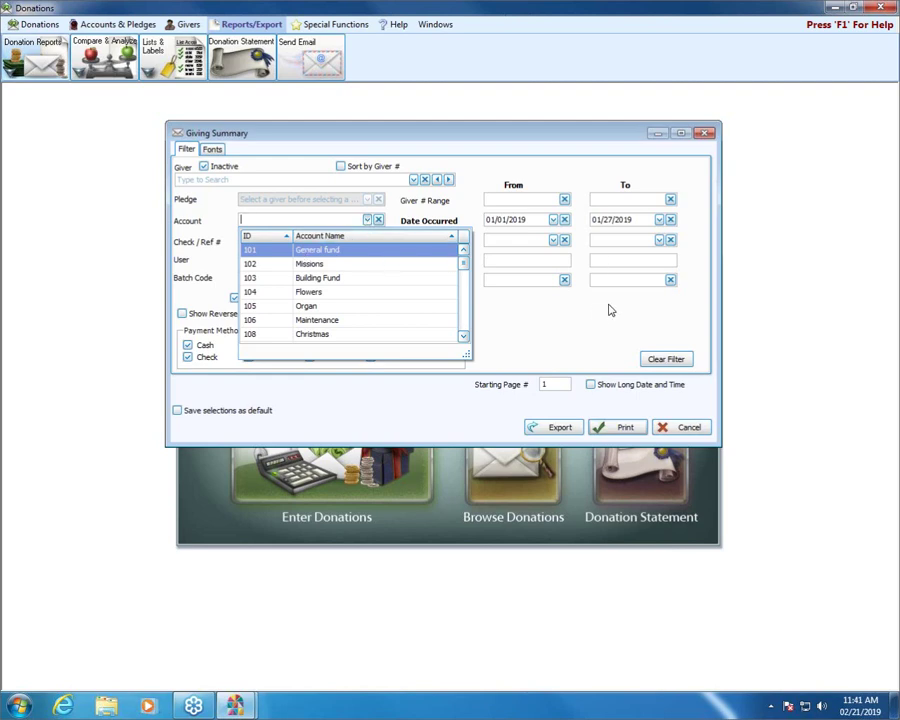
pyautogui.click(562, 253)
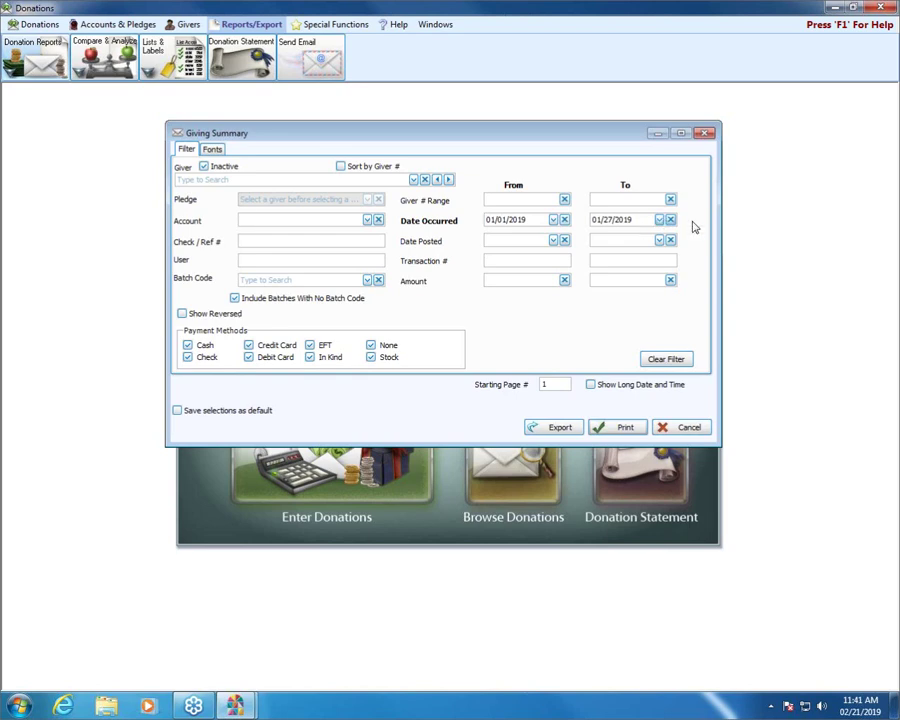
pyautogui.click(367, 219)
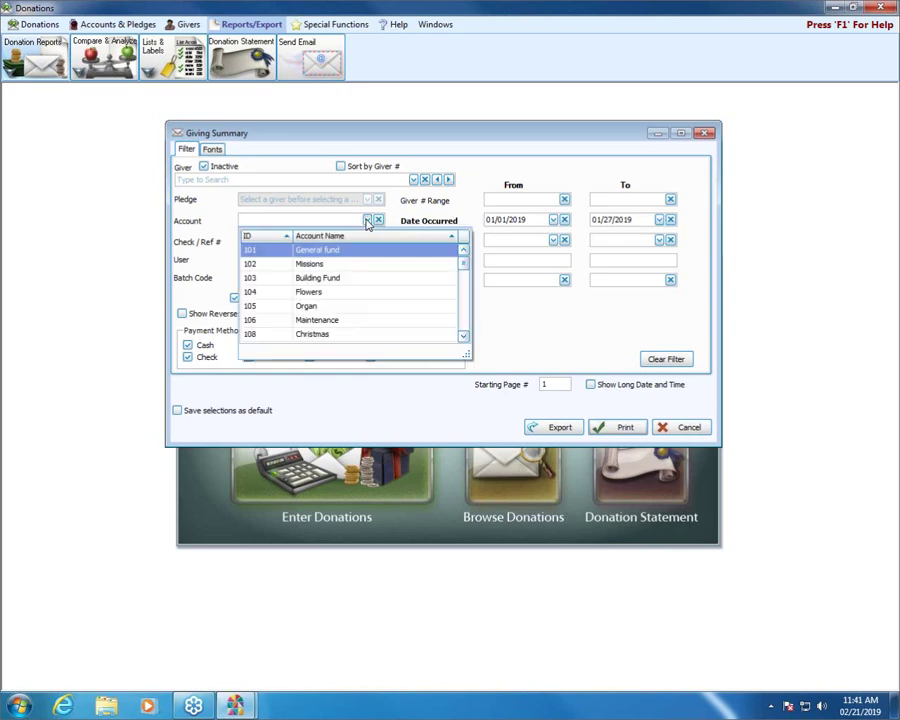
pyautogui.click(330, 251)
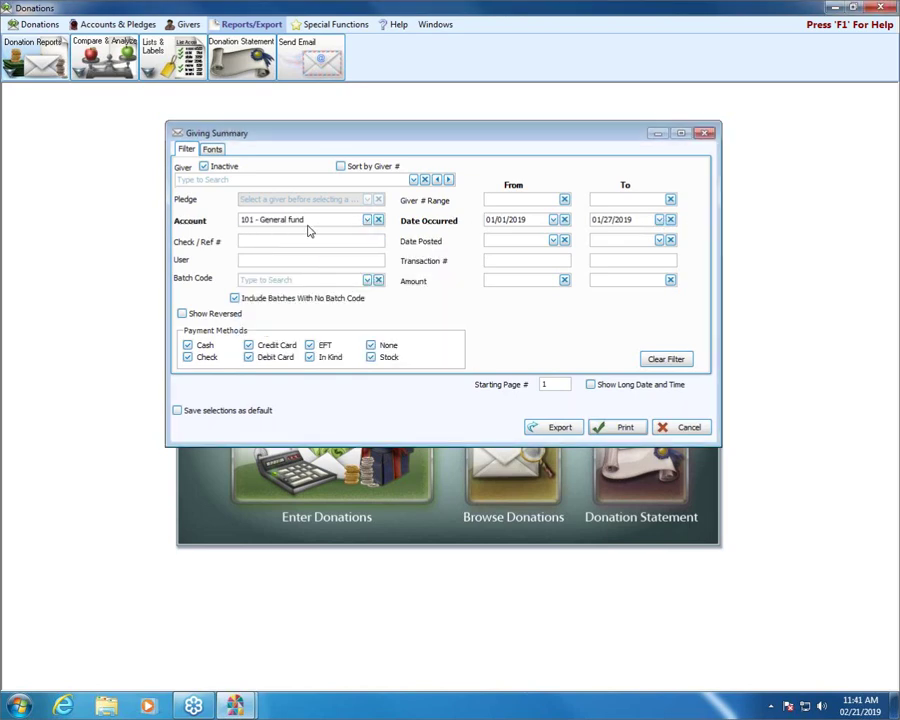
# Preview the filtered Giving Summary and examine its dates, and view its font settings before closing the report
pyautogui.click(625, 428)
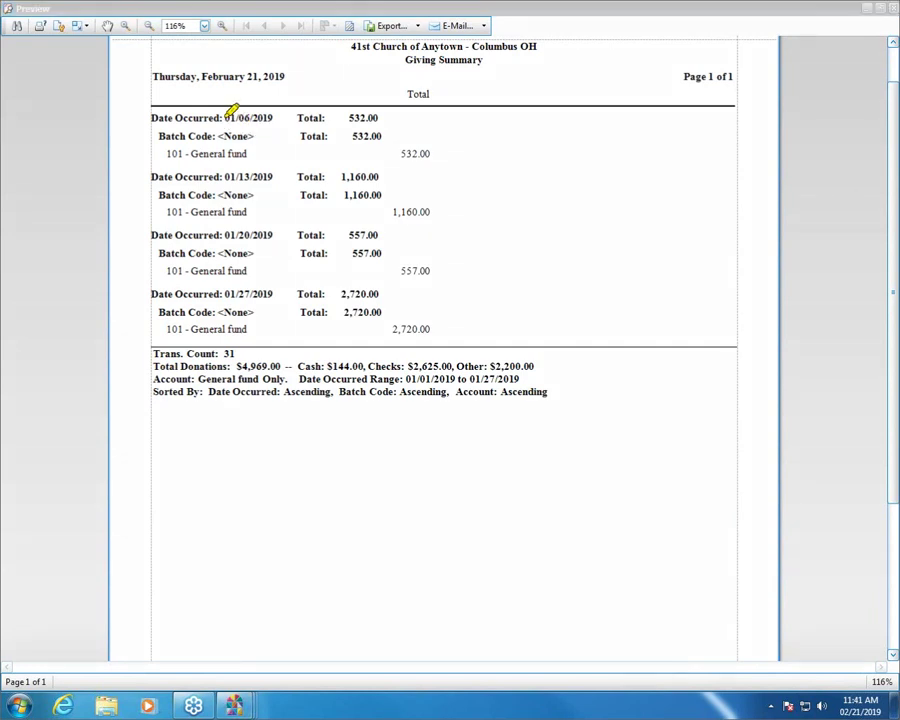
pyautogui.moveTo(225, 118); pyautogui.dragTo(272, 118)
pyautogui.click(884, 8)
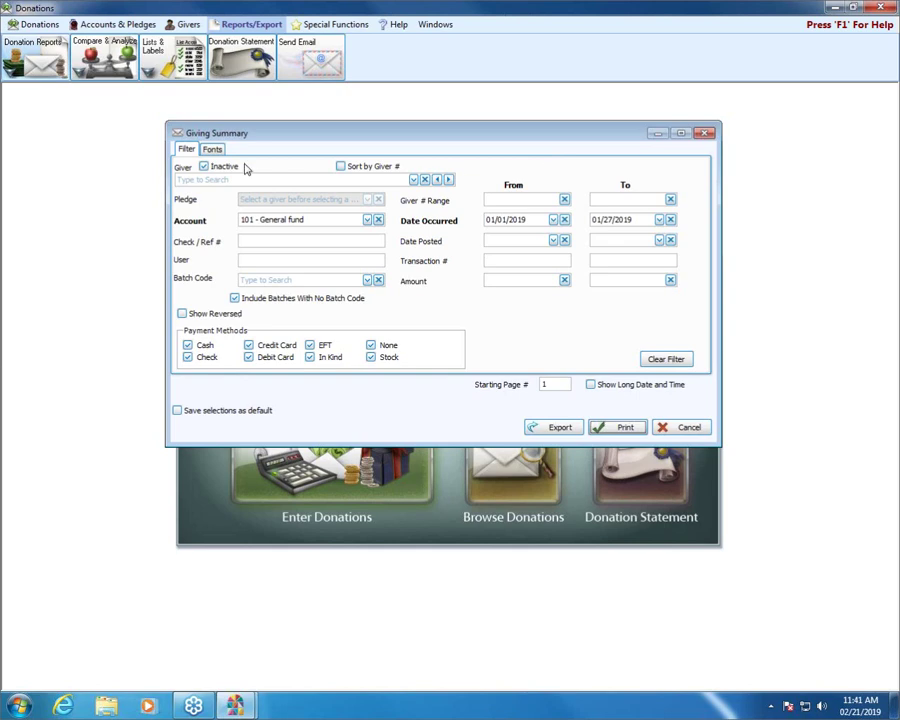
pyautogui.click(212, 149)
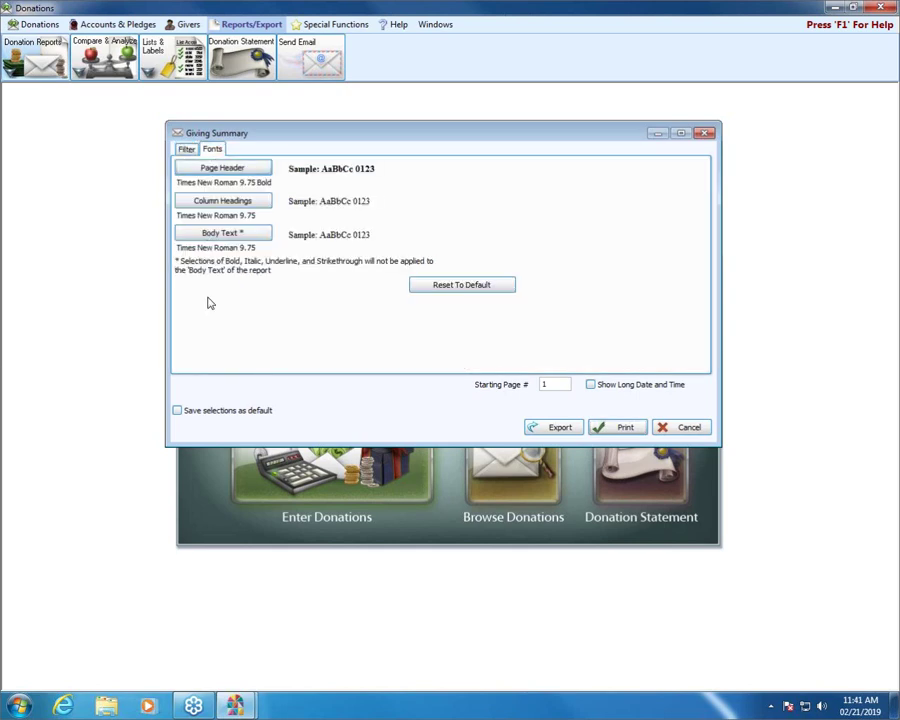
pyautogui.click(705, 134)
# Open the Deposit Slip report and set its date to 01/27/2019
pyautogui.click(39, 62)
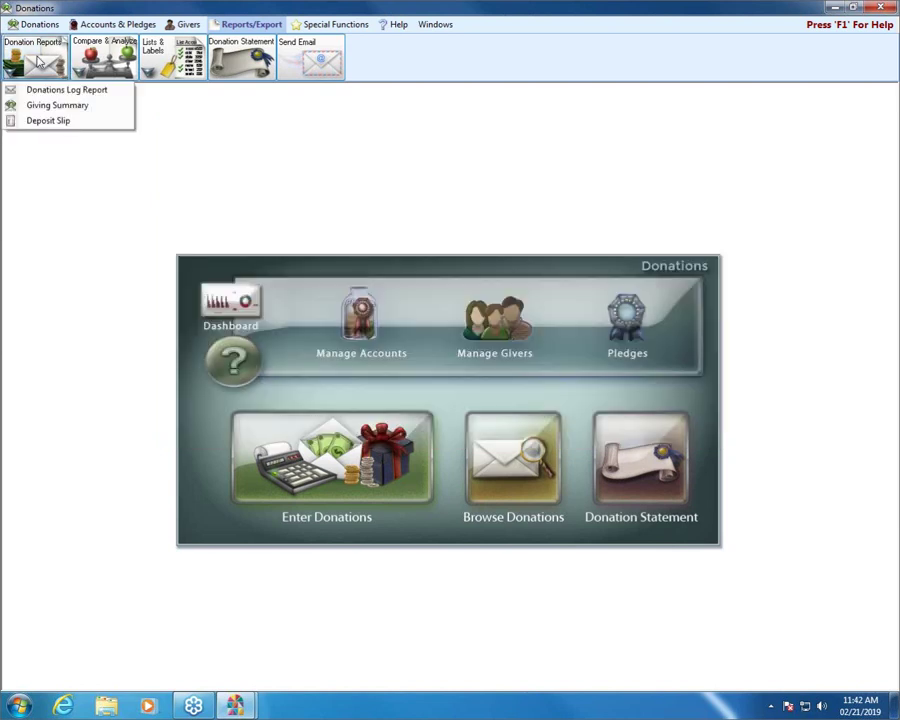
pyautogui.click(113, 128)
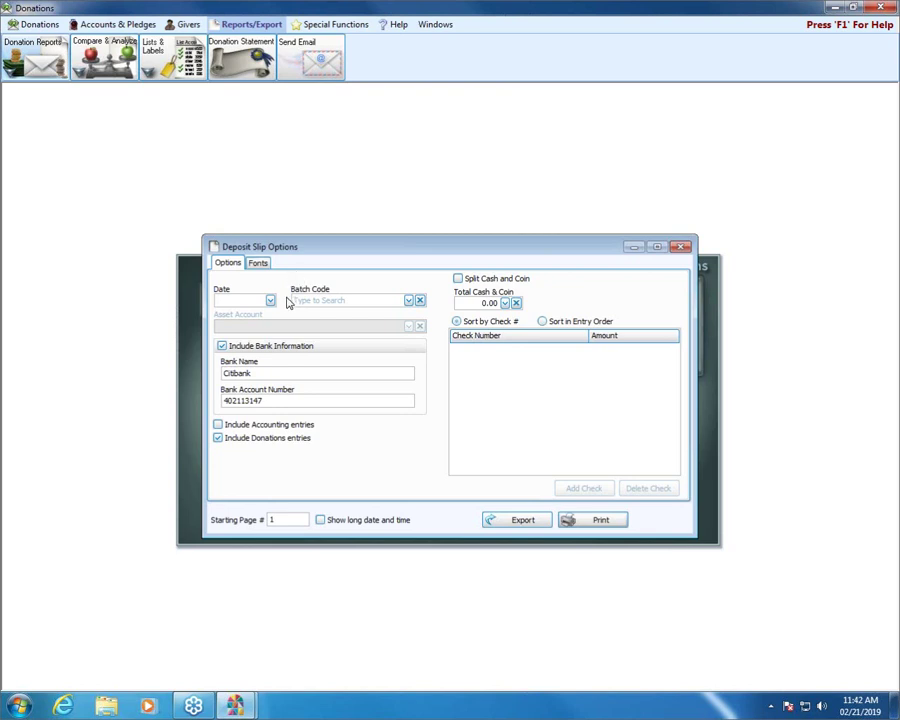
pyautogui.click(270, 301)
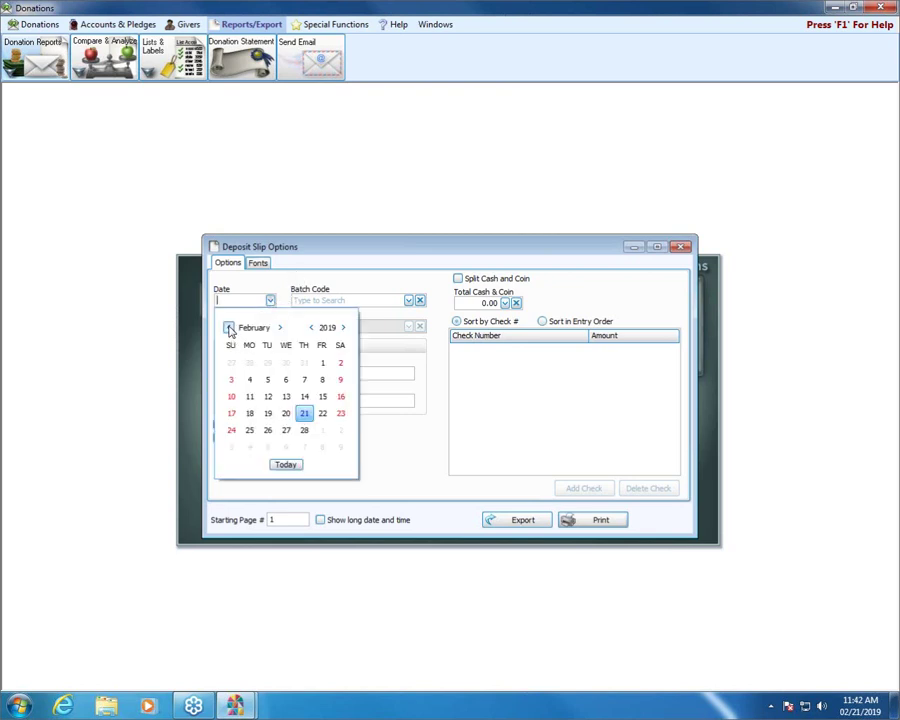
pyautogui.click(228, 327)
pyautogui.click(231, 430)
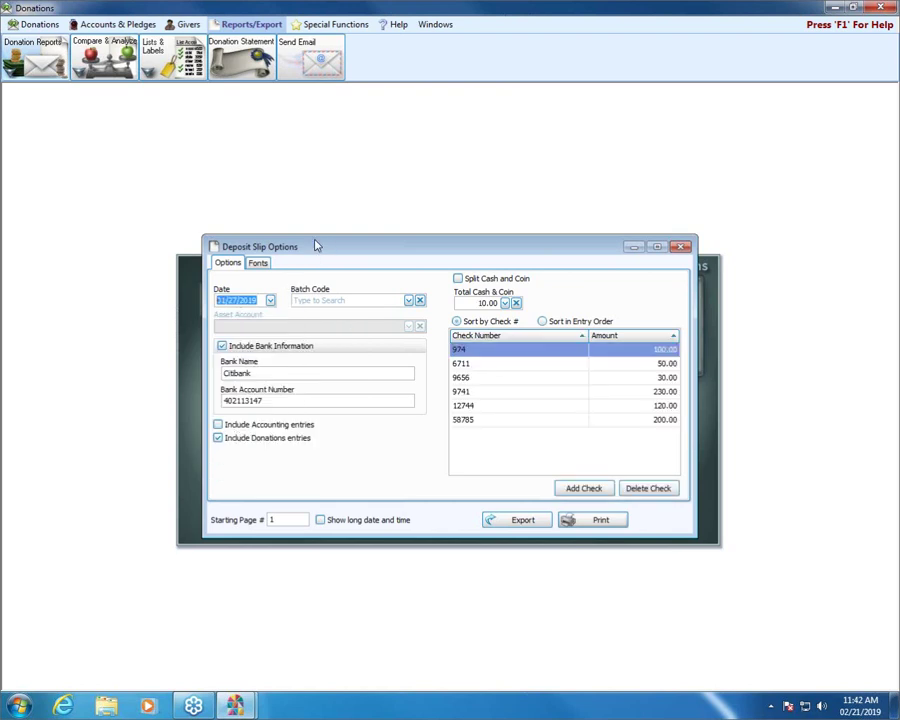
pyautogui.moveTo(315, 245); pyautogui.dragTo(311, 171)
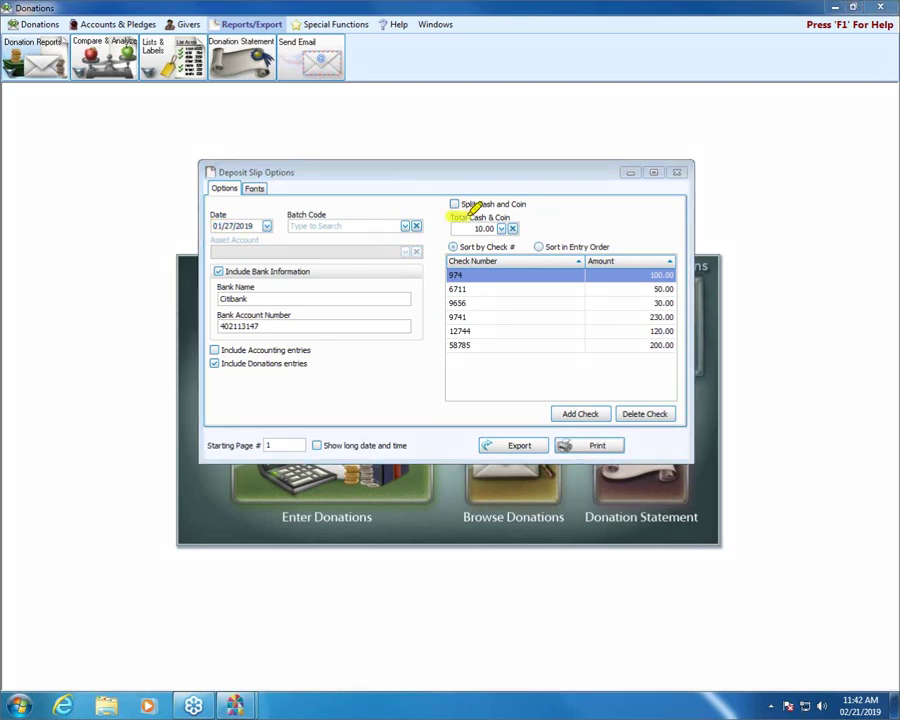
# Examine the deposit slip's total cash and coin, check numbers, and bank name and account number fields
pyautogui.moveTo(466, 214); pyautogui.dragTo(512, 218)
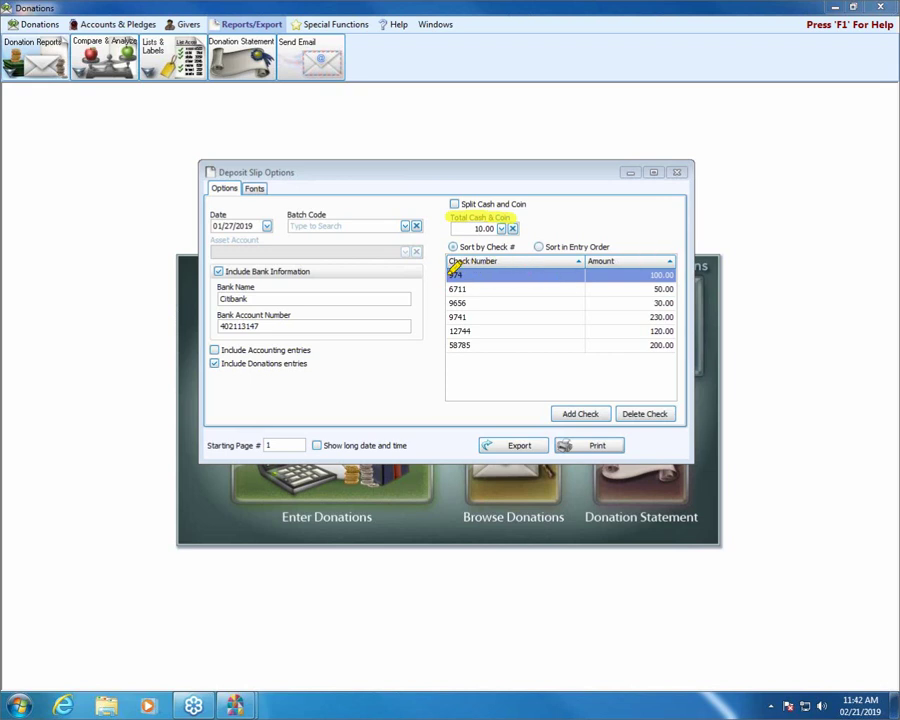
pyautogui.moveTo(452, 272)
pyautogui.mouseDown()
pyautogui.moveTo(456, 266)
pyautogui.moveTo(452, 292)
pyautogui.moveTo(464, 302)
pyautogui.mouseUp()
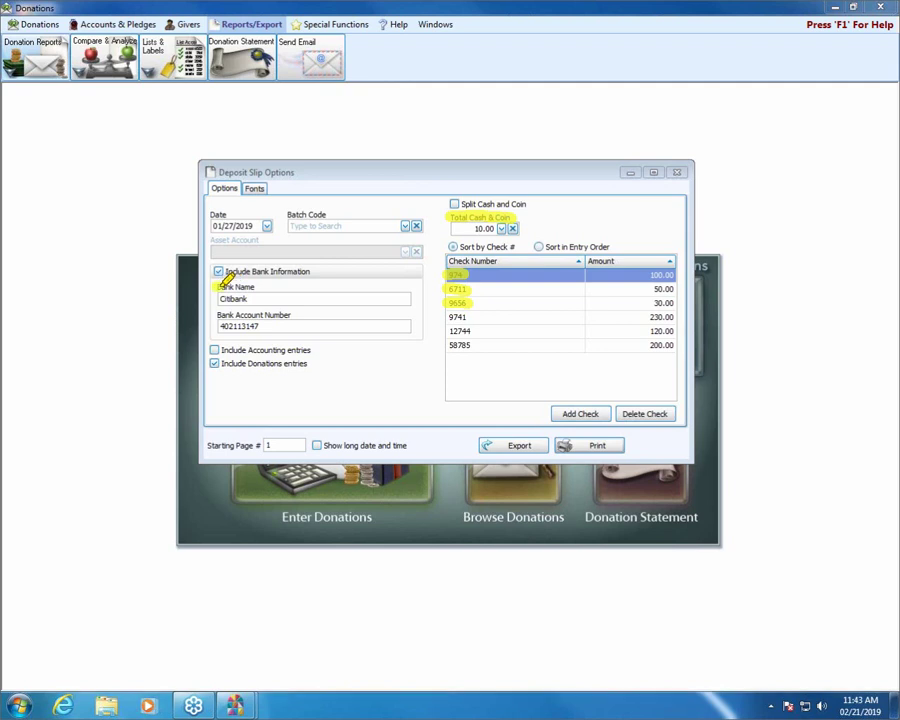
pyautogui.moveTo(218, 287)
pyautogui.mouseDown()
pyautogui.moveTo(255, 287)
pyautogui.moveTo(260, 315)
pyautogui.moveTo(294, 315)
pyautogui.mouseUp()
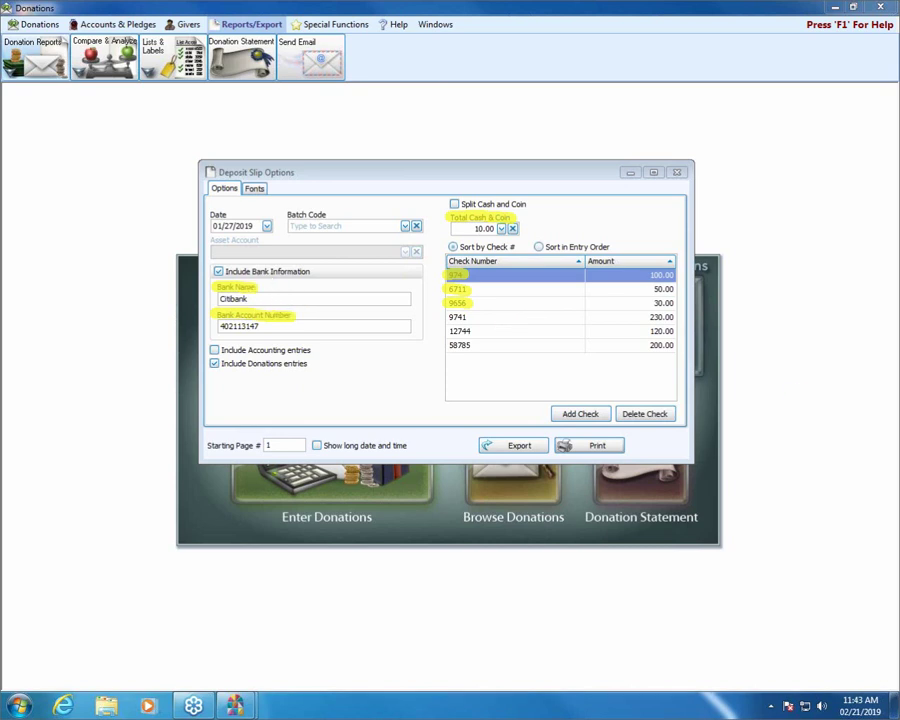
pyautogui.press('Escape')
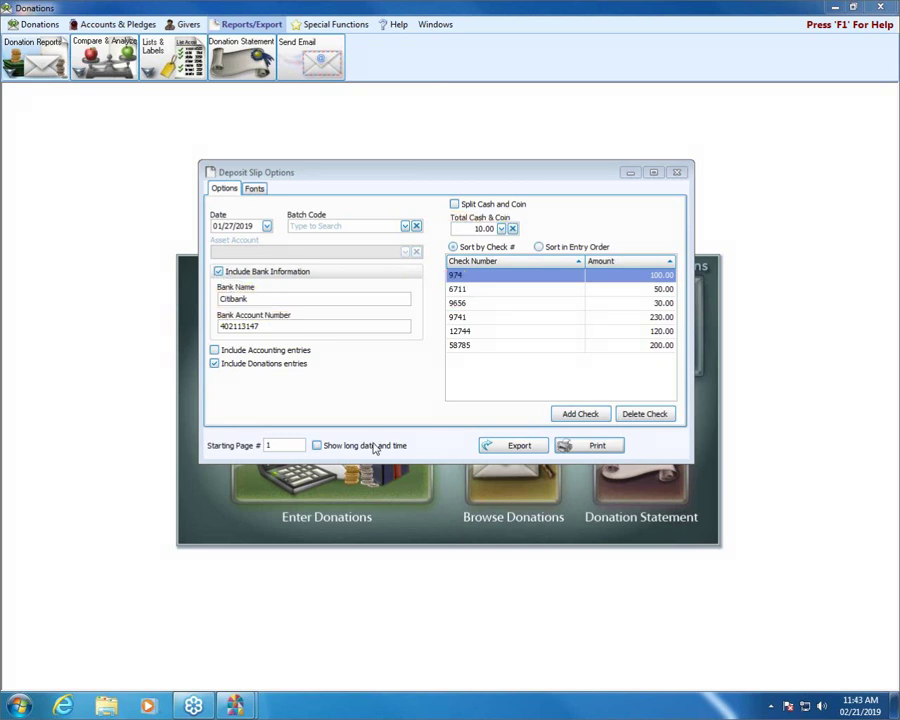
# Try including accounting entries in the deposit slip, and restore the donations-only selection
pyautogui.click(214, 351)
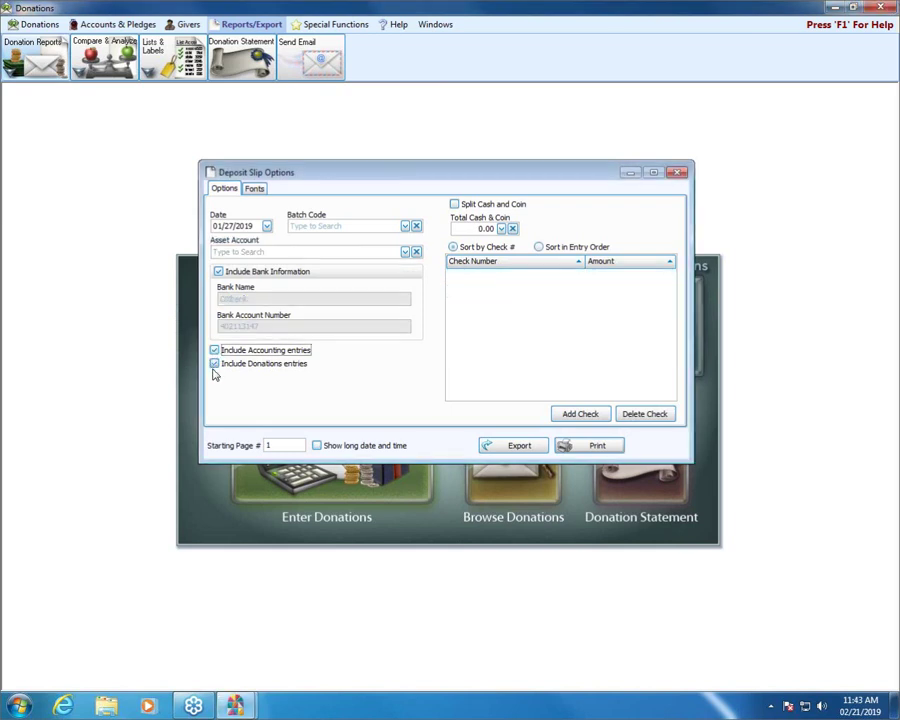
pyautogui.click(214, 364)
pyautogui.click(215, 351)
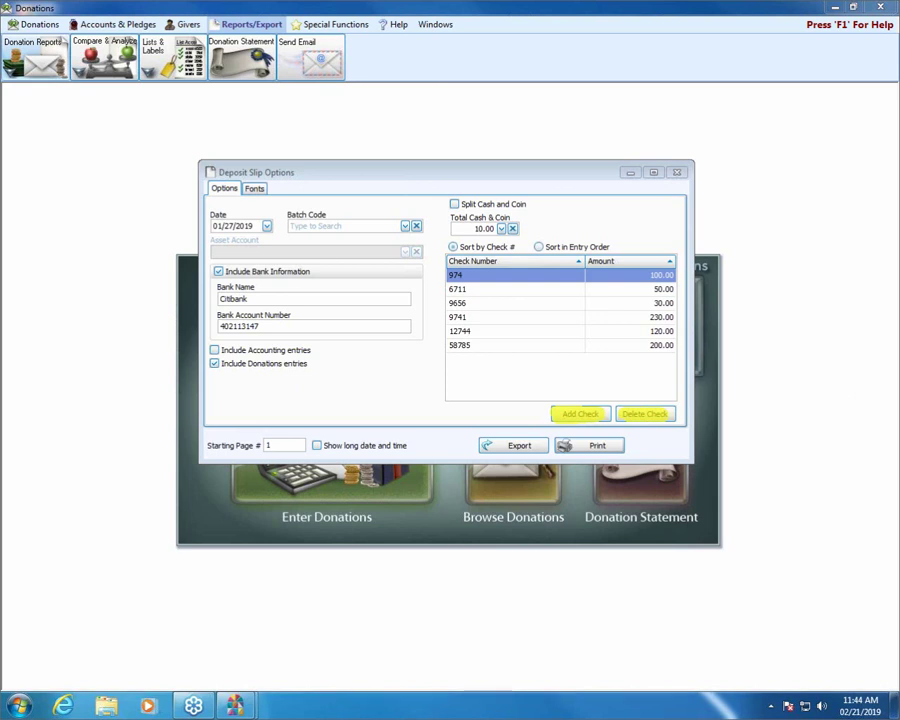
# Add check number 5574 with an amount of 125.00 to the deposit slip's check list
pyautogui.click(576, 415)
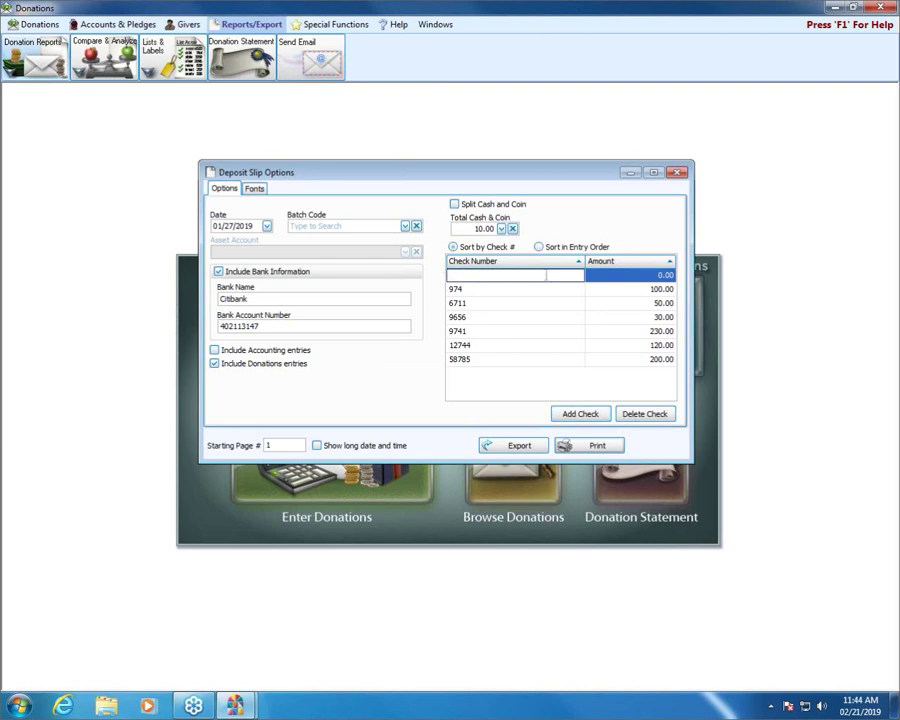
pyautogui.write('5574')
pyautogui.press('Tab')
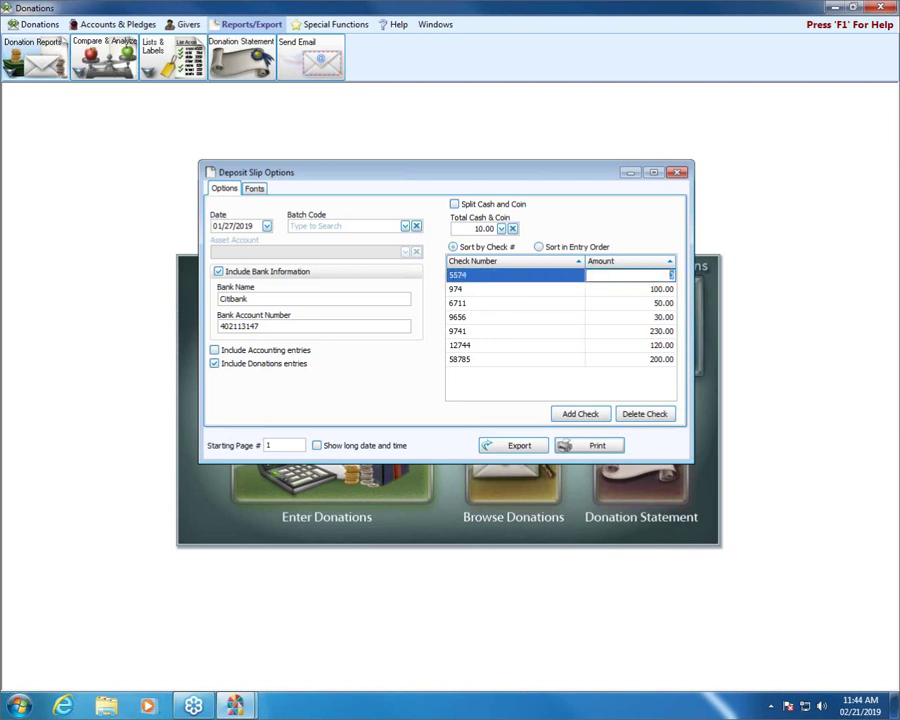
pyautogui.write('125')
pyautogui.press('Tab')
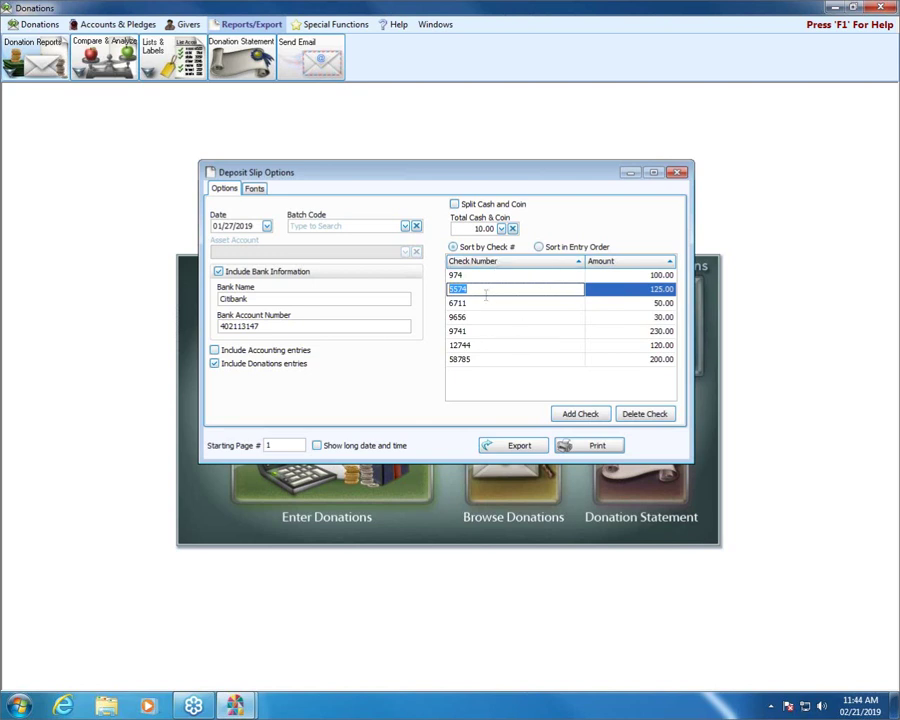
pyautogui.click(535, 393)
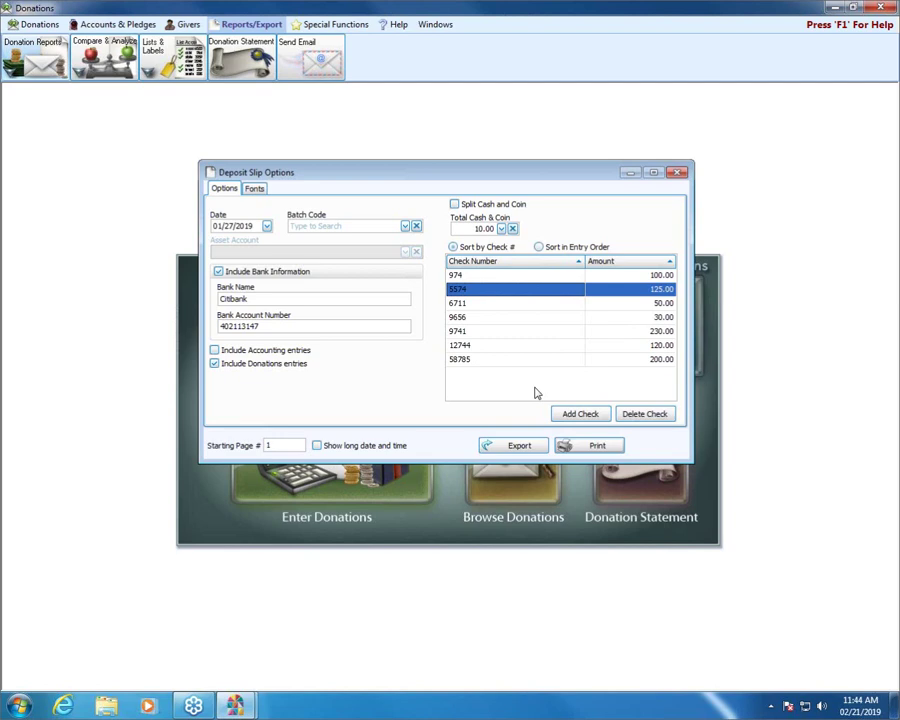
# Preview the deposit slip to examine its bank details and check list, and close the preview and the deposit slip options
pyautogui.click(598, 446)
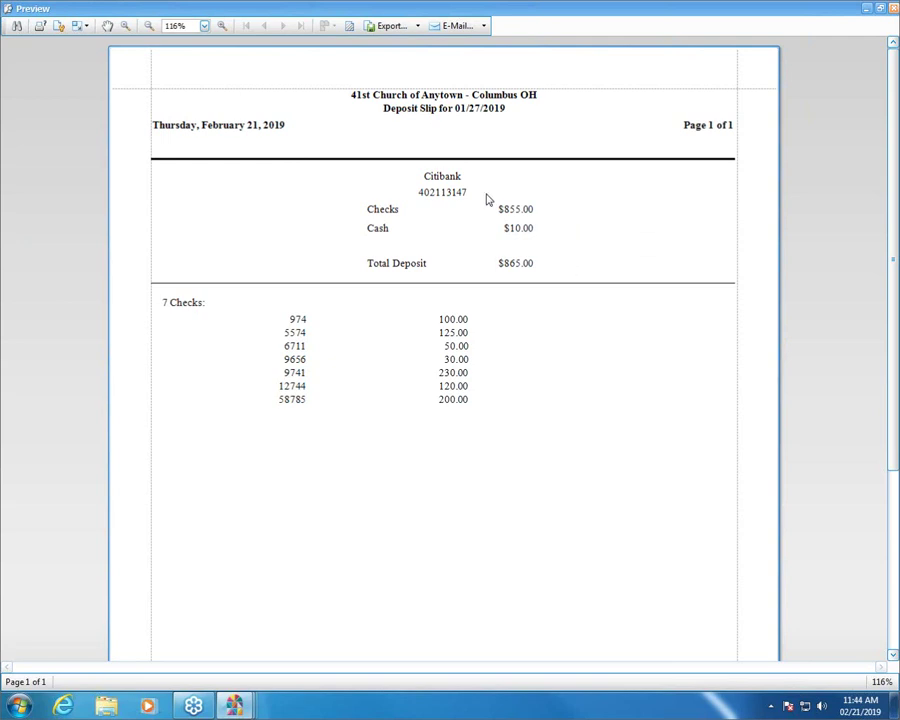
pyautogui.click(468, 176)
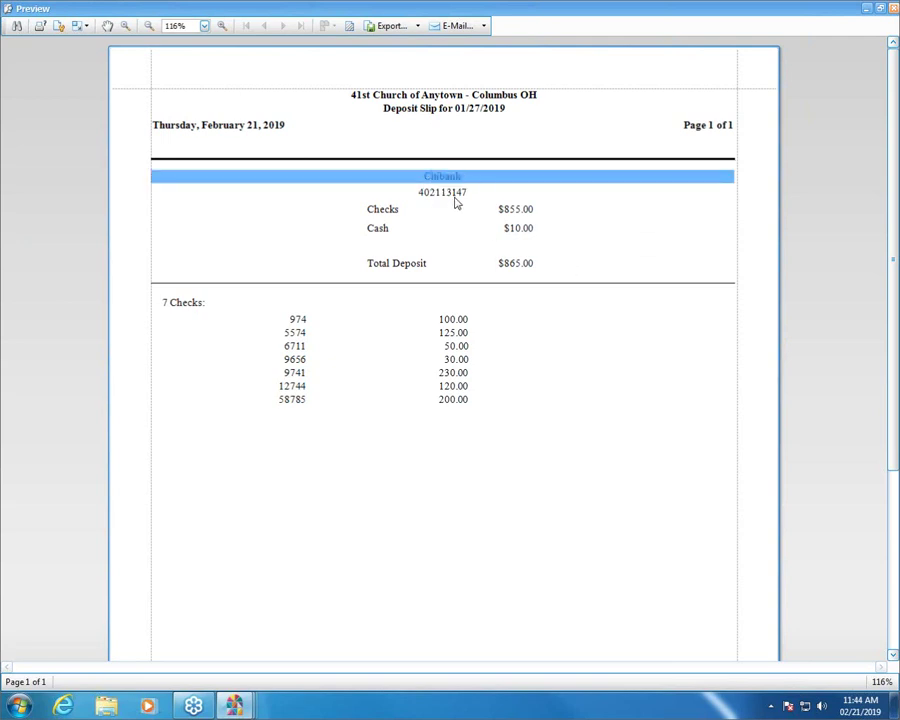
pyautogui.click(505, 315)
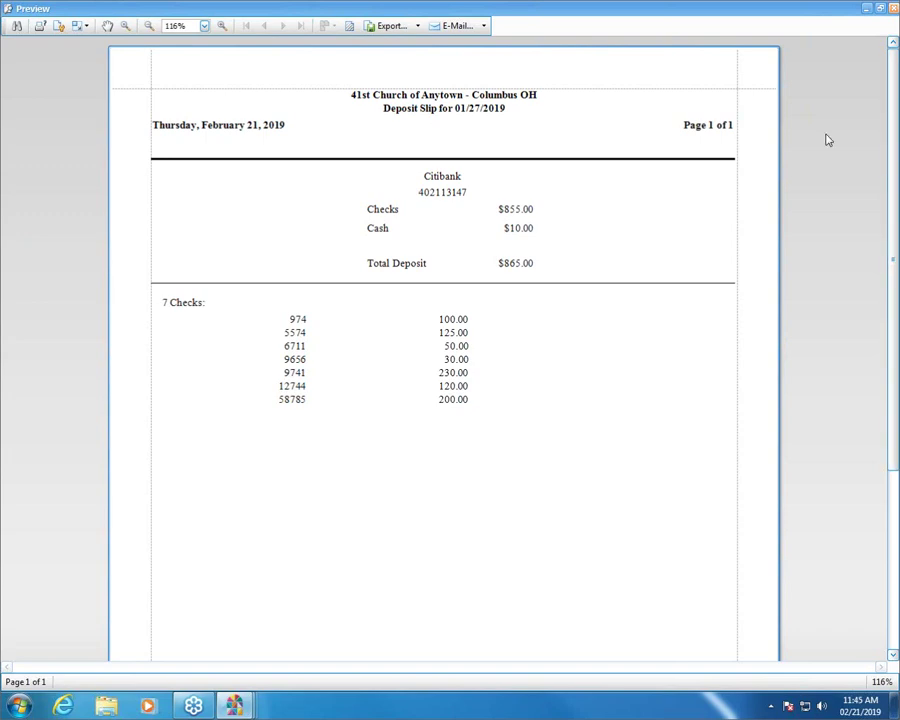
pyautogui.click(893, 9)
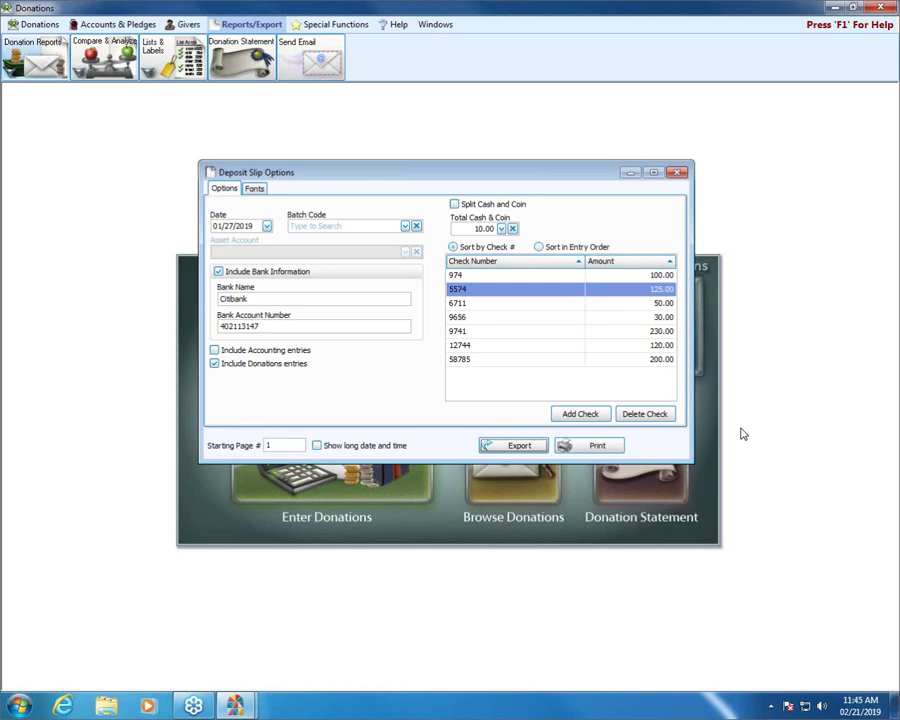
pyautogui.click(677, 172)
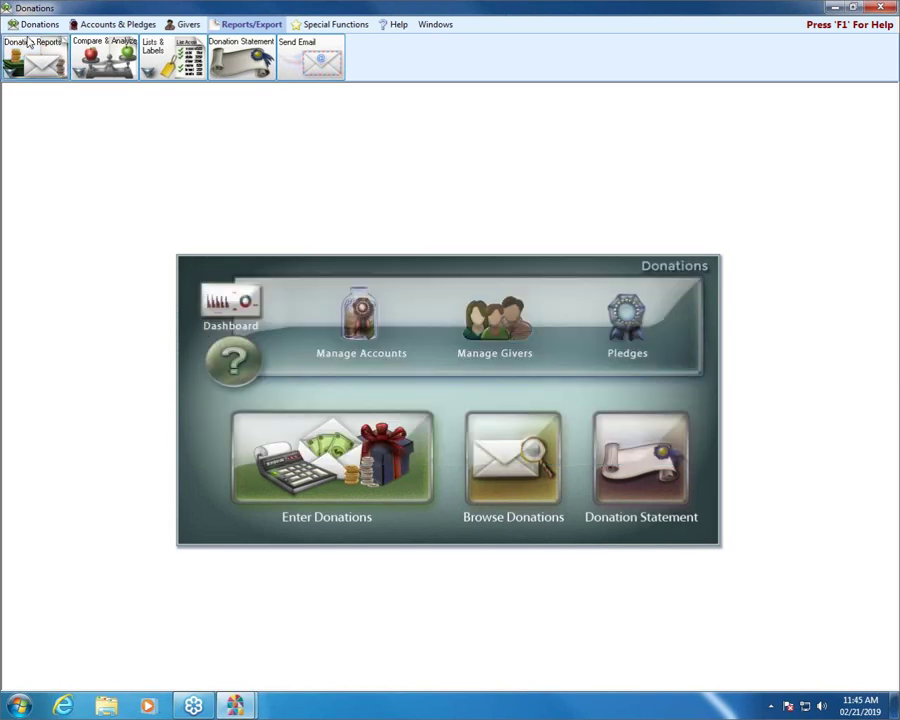
pyautogui.click(29, 42)
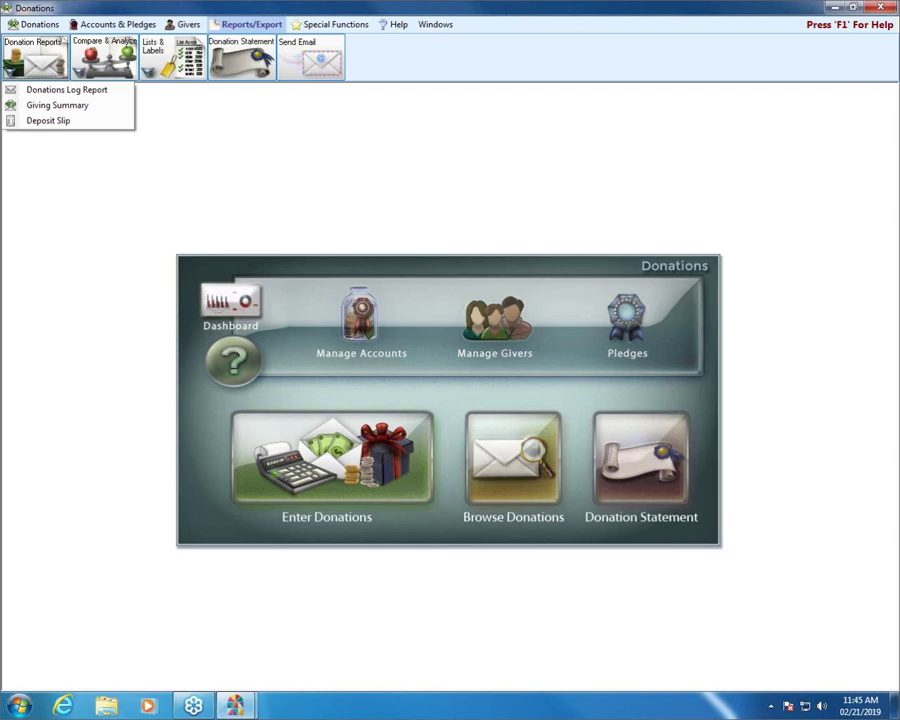
pyautogui.press('Escape')
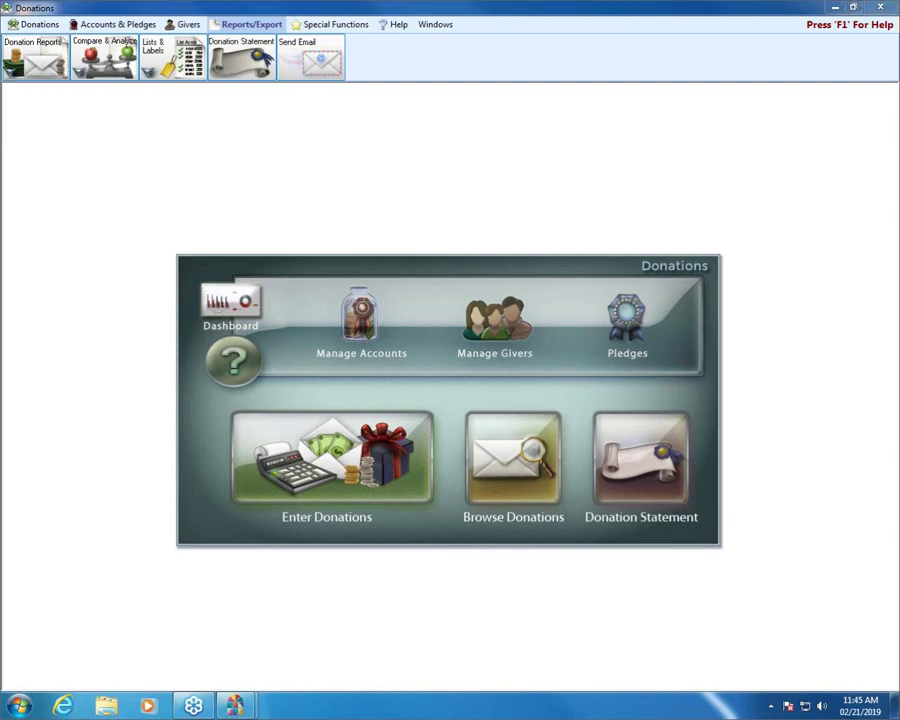